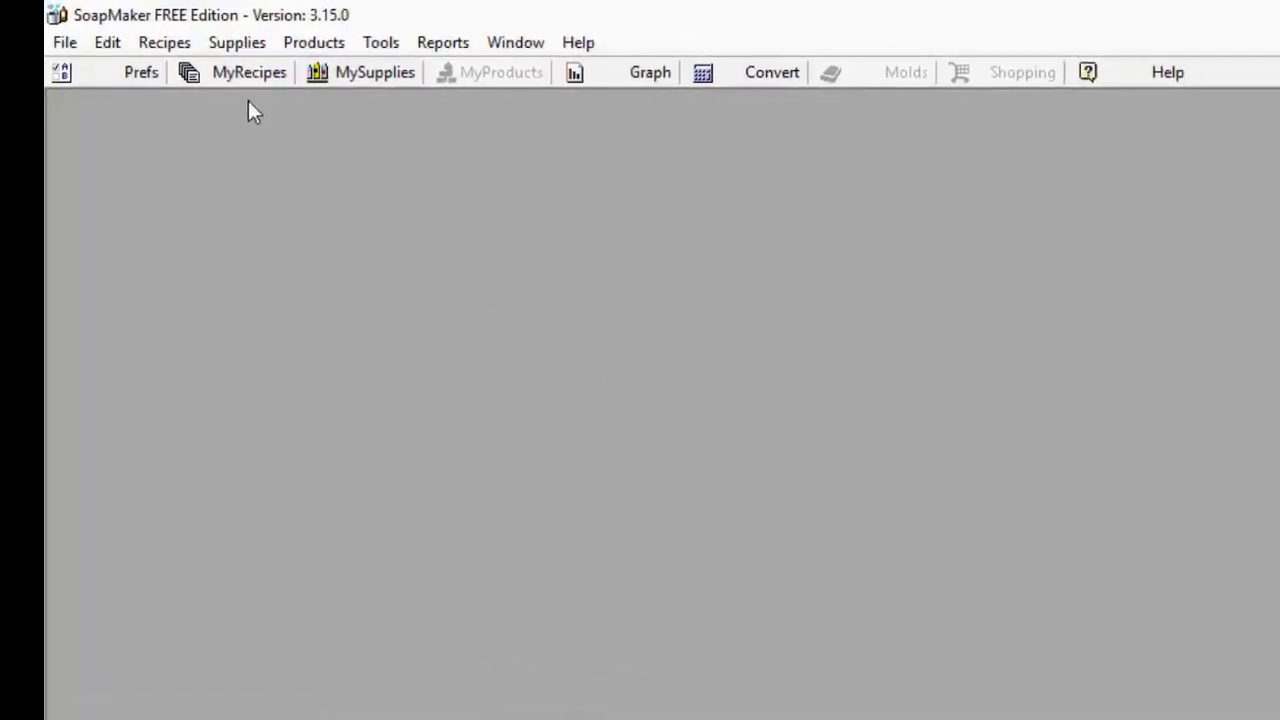
Step: Open the MyRecipes Recipe Management Center and list the available new recipe types
{"action": "left_click", "coordinate": [245, 72]}
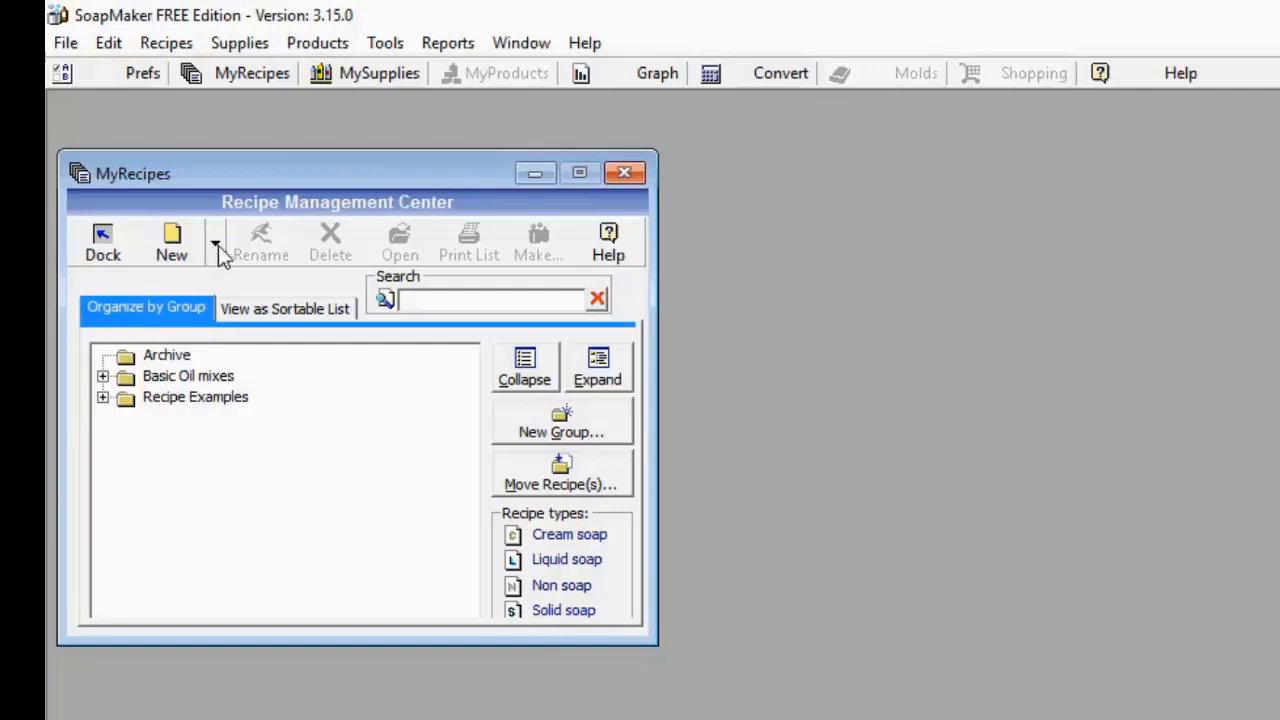
{"action": "left_click", "coordinate": [215, 246]}
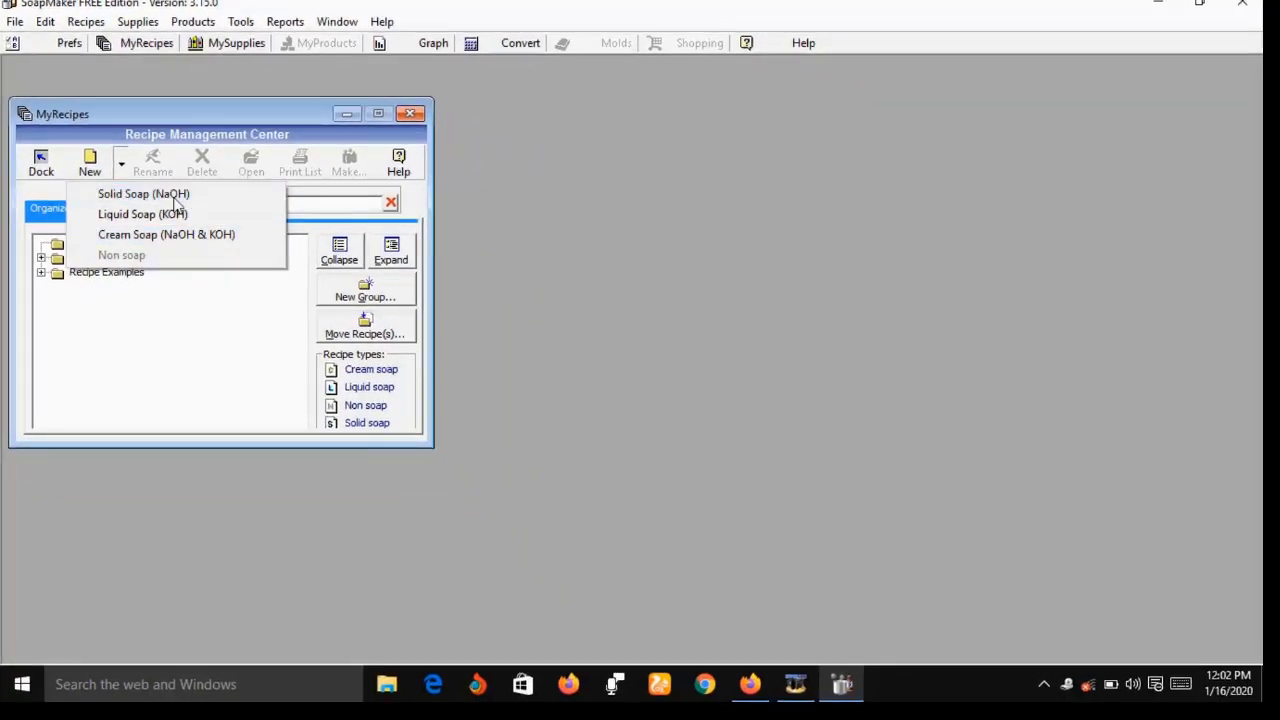
Step: Create a new Untitled Solid Soap (NaOH) recipe and show its Options preferences
{"action": "left_click", "coordinate": [175, 197]}
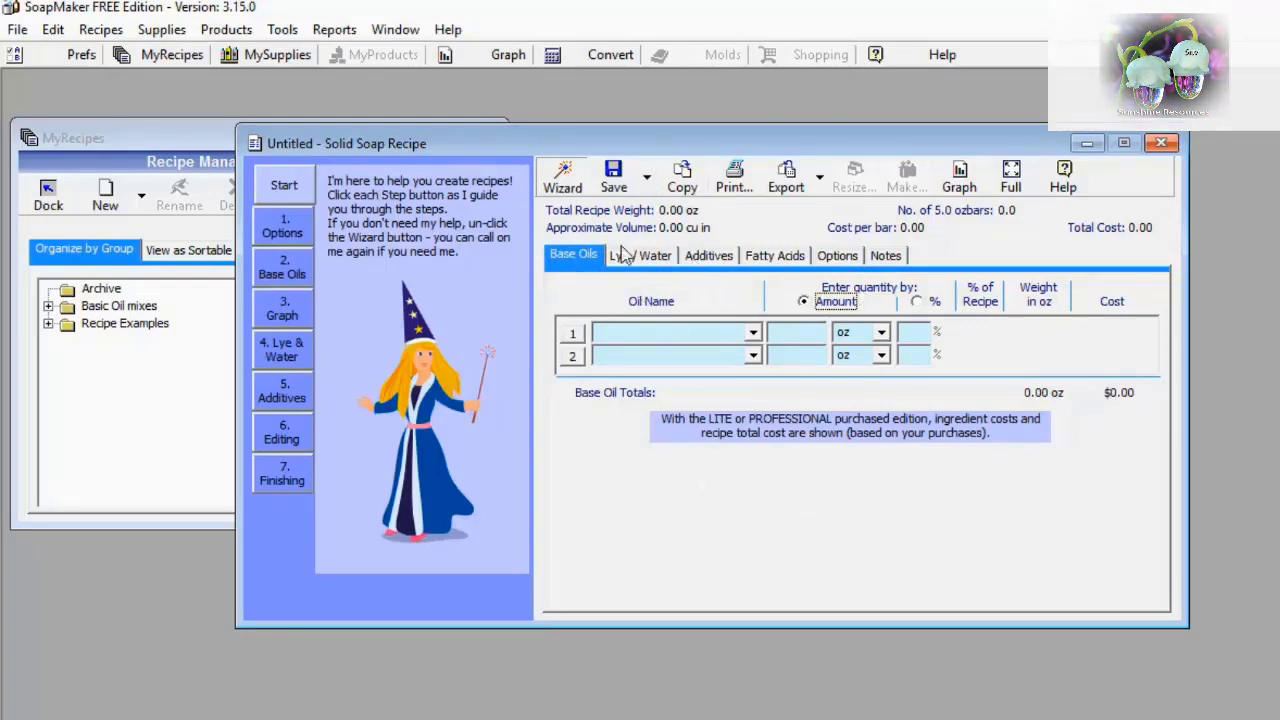
{"action": "left_click", "coordinate": [837, 258]}
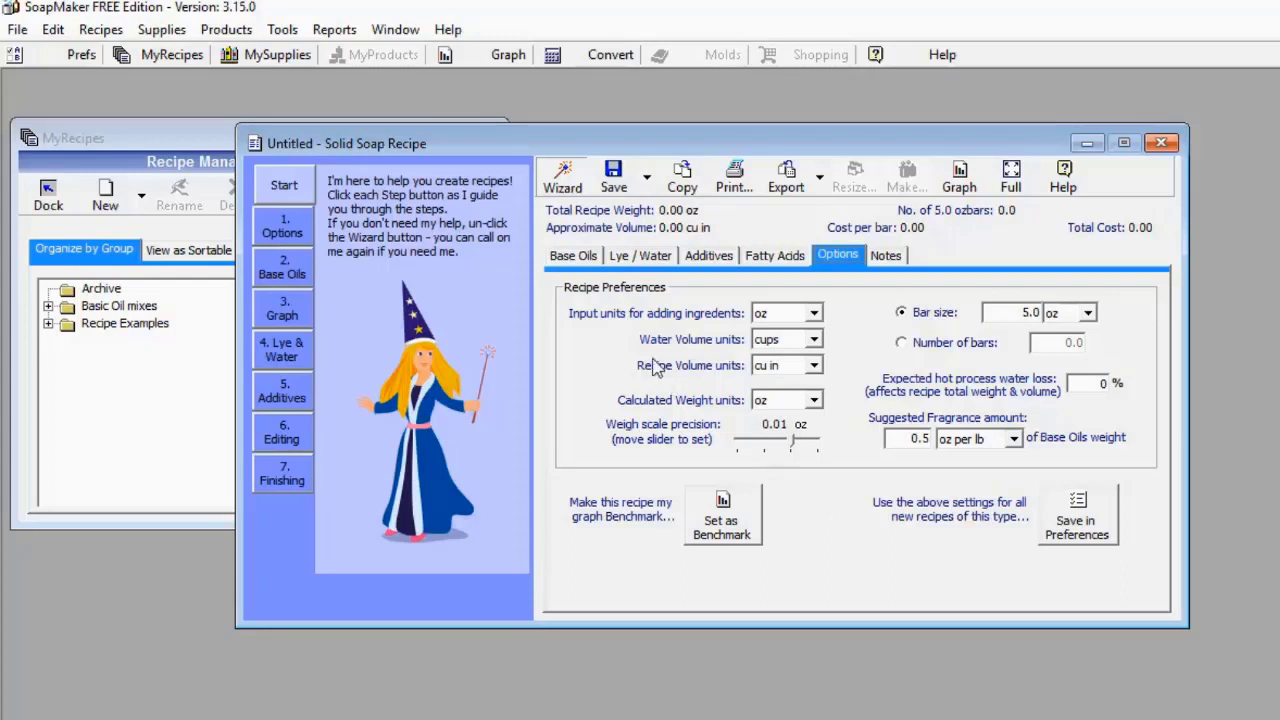
Step: Set water volume and recipe volume units to ml and calculated weight units to gr
{"action": "left_click", "coordinate": [815, 341]}
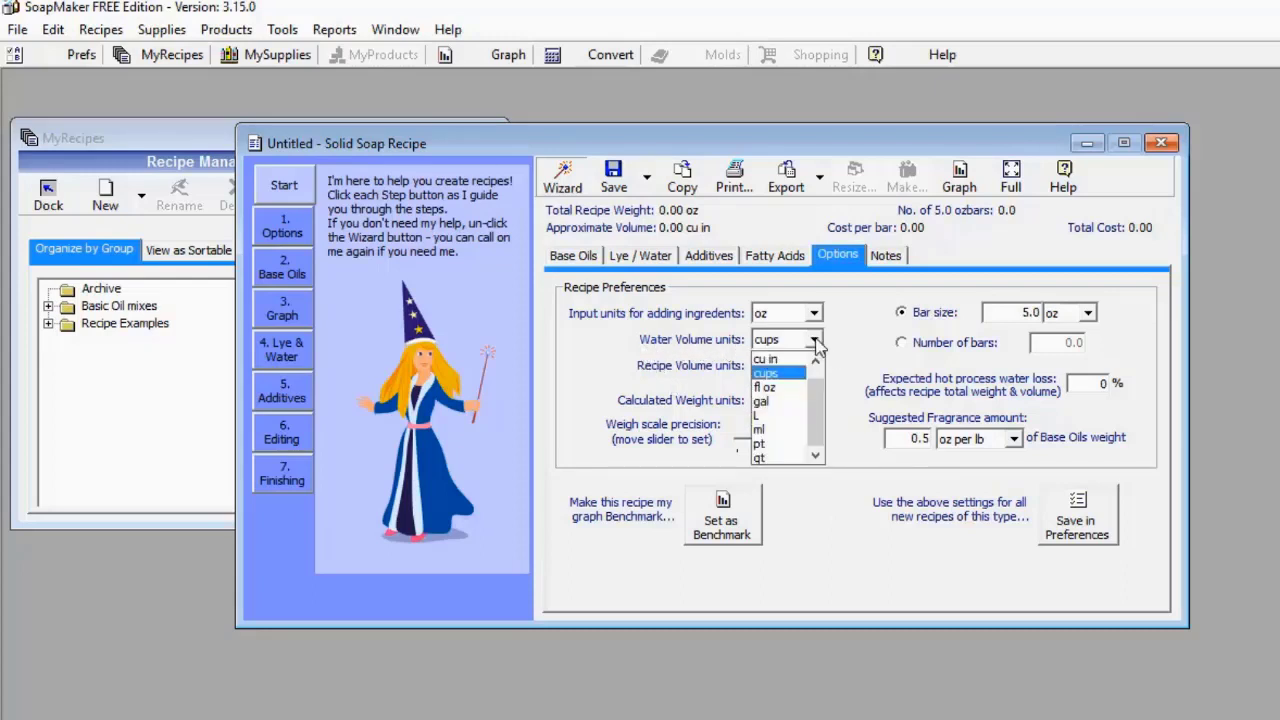
{"action": "left_click", "coordinate": [784, 430]}
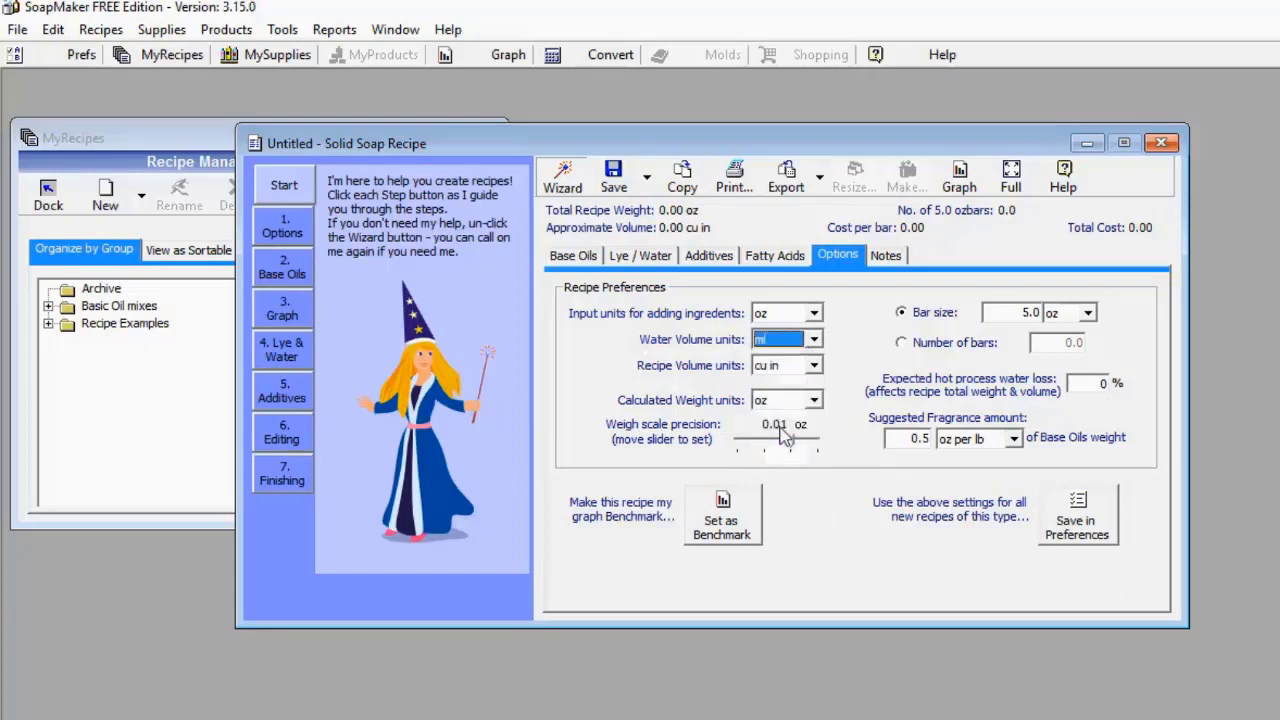
{"action": "left_click", "coordinate": [815, 366]}
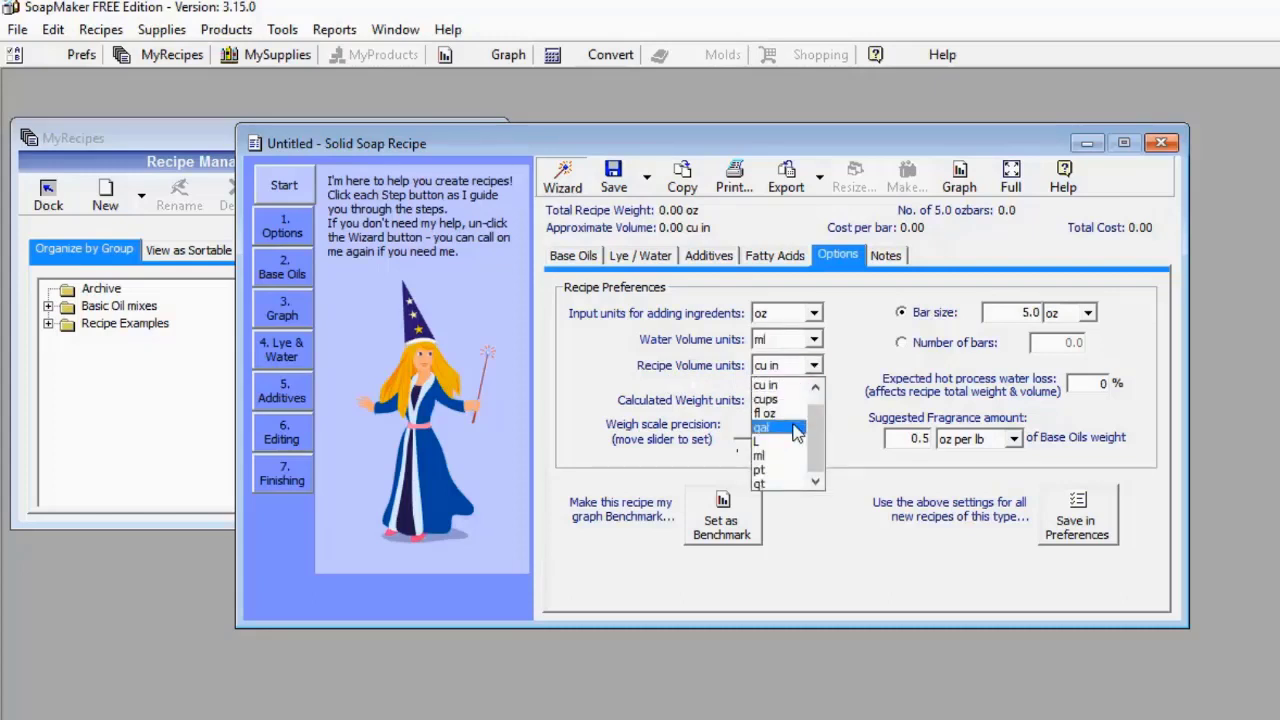
{"action": "left_click", "coordinate": [787, 458]}
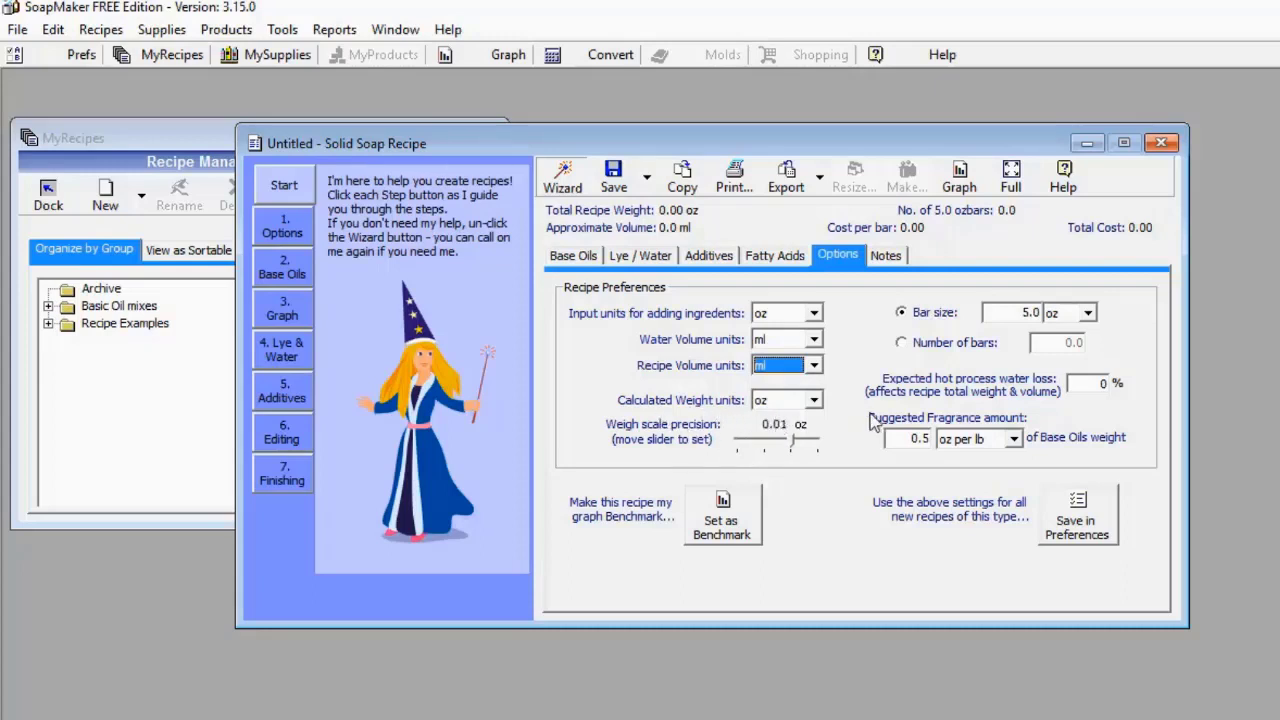
{"action": "left_click", "coordinate": [814, 400]}
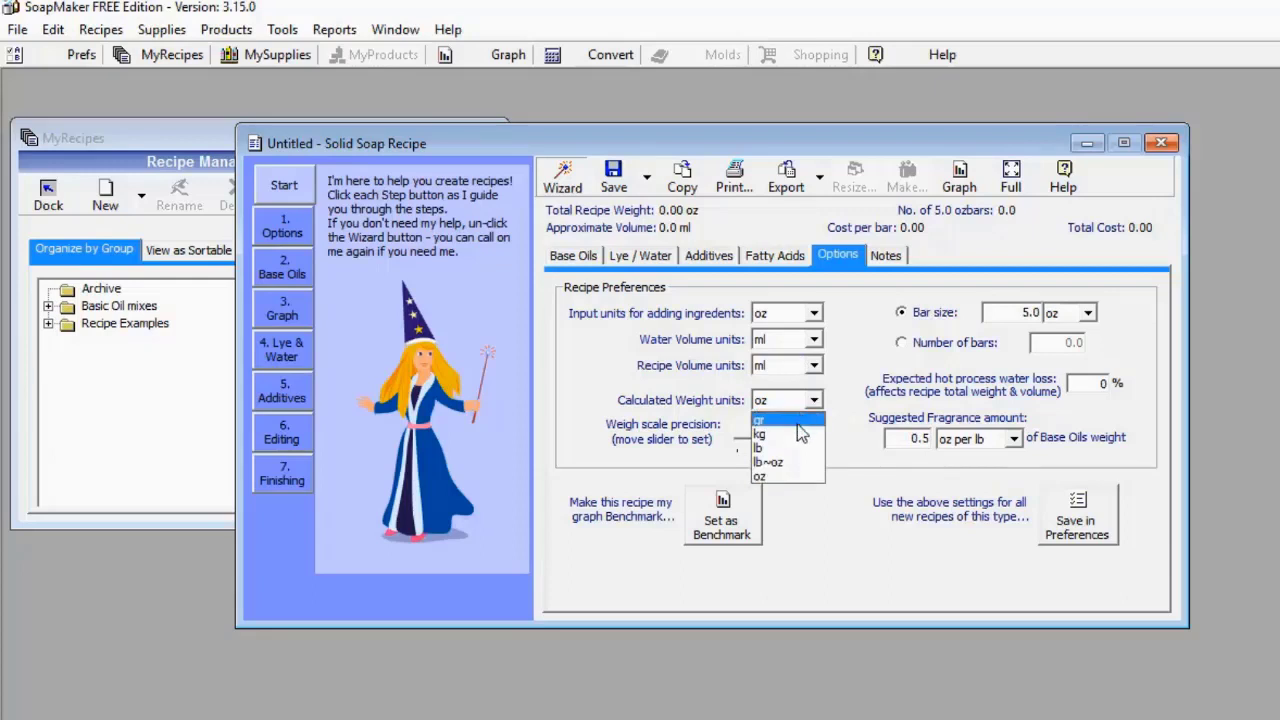
{"action": "left_click", "coordinate": [795, 424]}
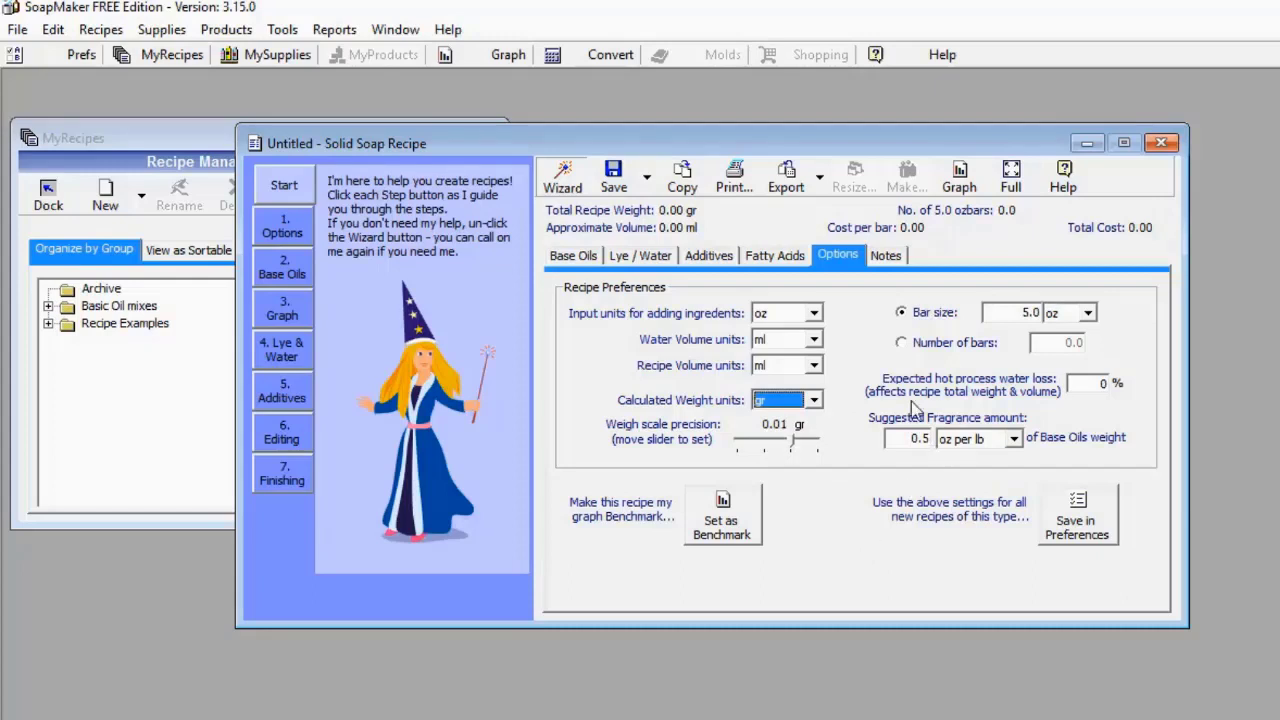
{"action": "left_click", "coordinate": [564, 258]}
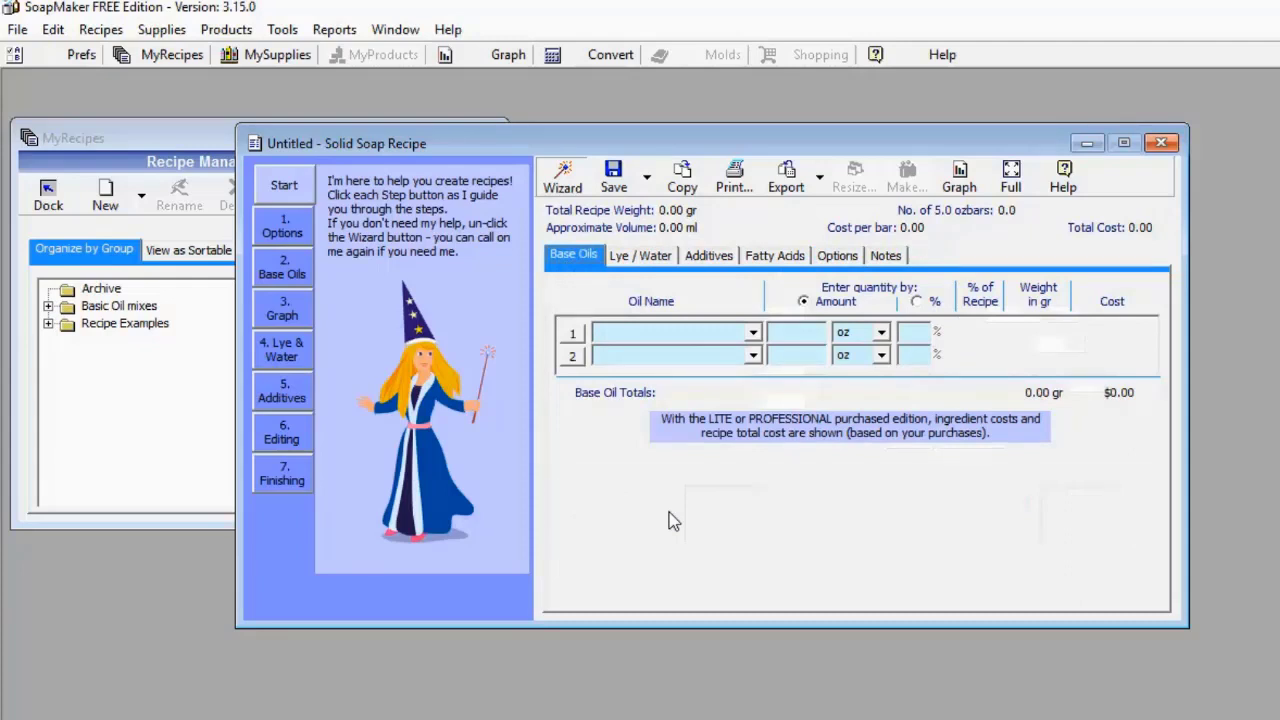
Step: Choose Palm Kernel as base oil row 1 and Olive as row 2
{"action": "left_click", "coordinate": [755, 332]}
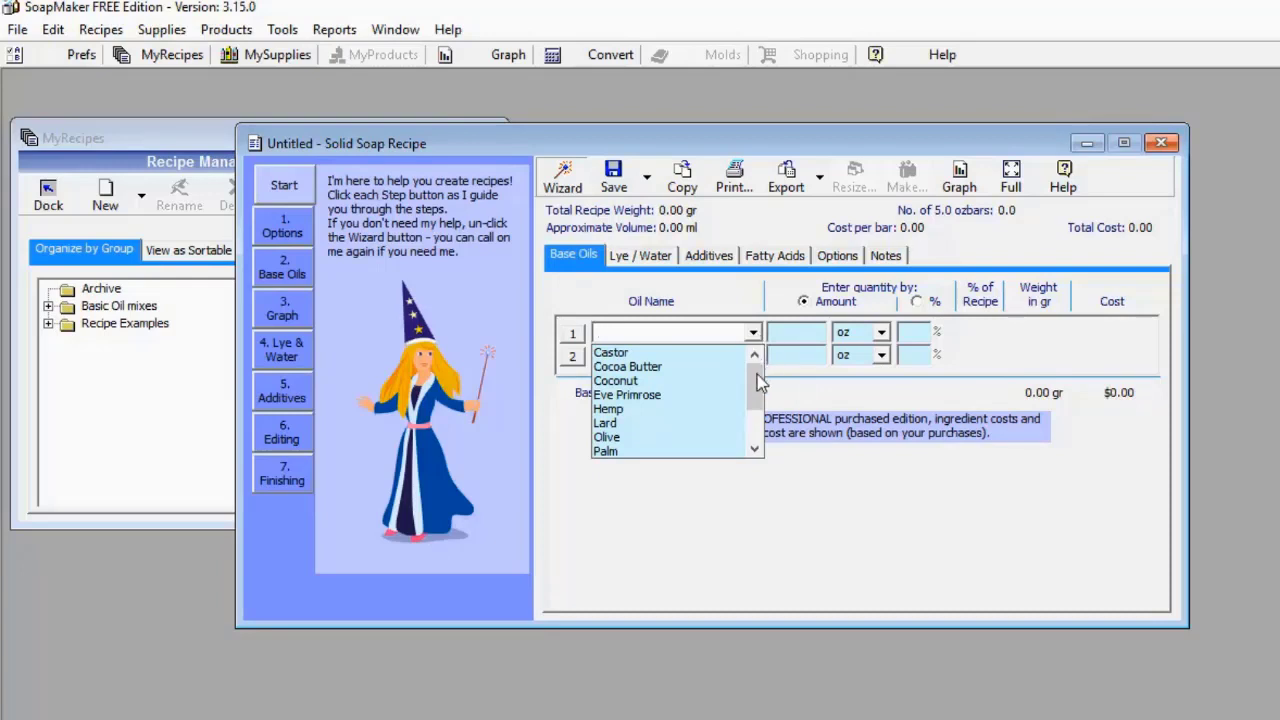
{"action": "mouse_move", "coordinate": [757, 373]}
{"action": "left_mouse_down"}
{"action": "mouse_move", "coordinate": [760, 415]}
{"action": "mouse_move", "coordinate": [761, 374]}
{"action": "mouse_move", "coordinate": [754, 394]}
{"action": "left_mouse_up"}
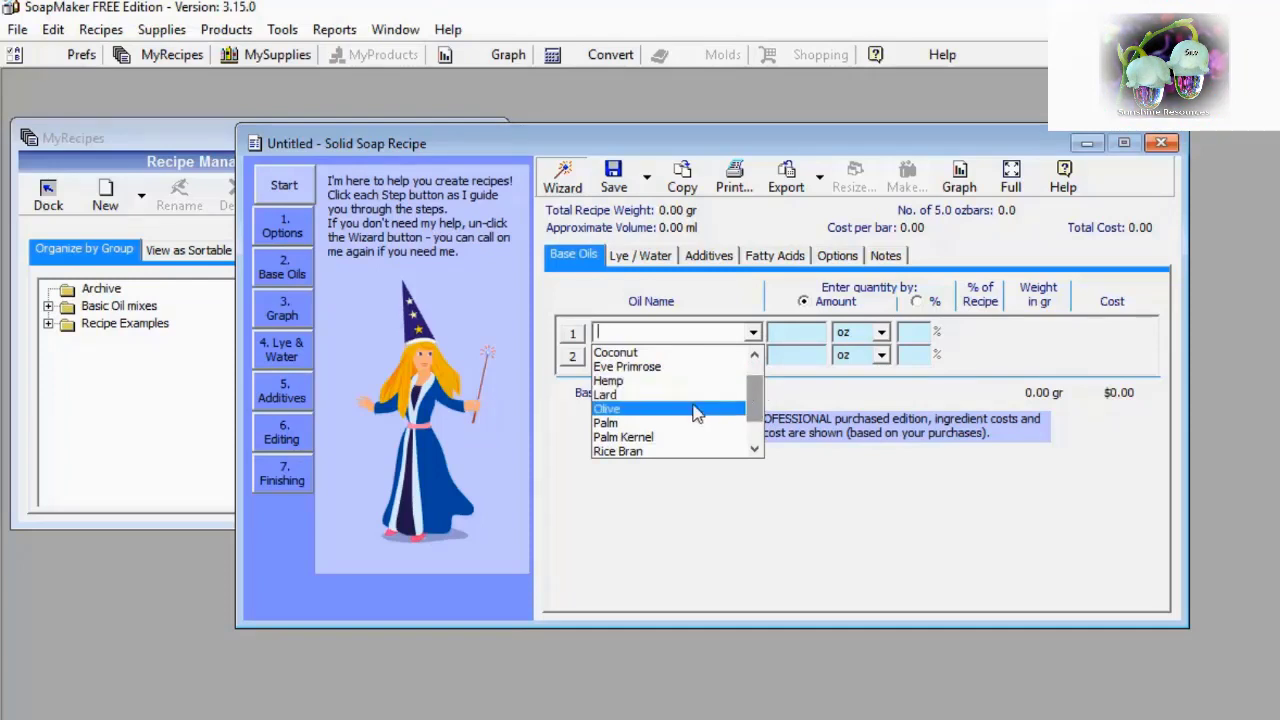
{"action": "left_click", "coordinate": [684, 437]}
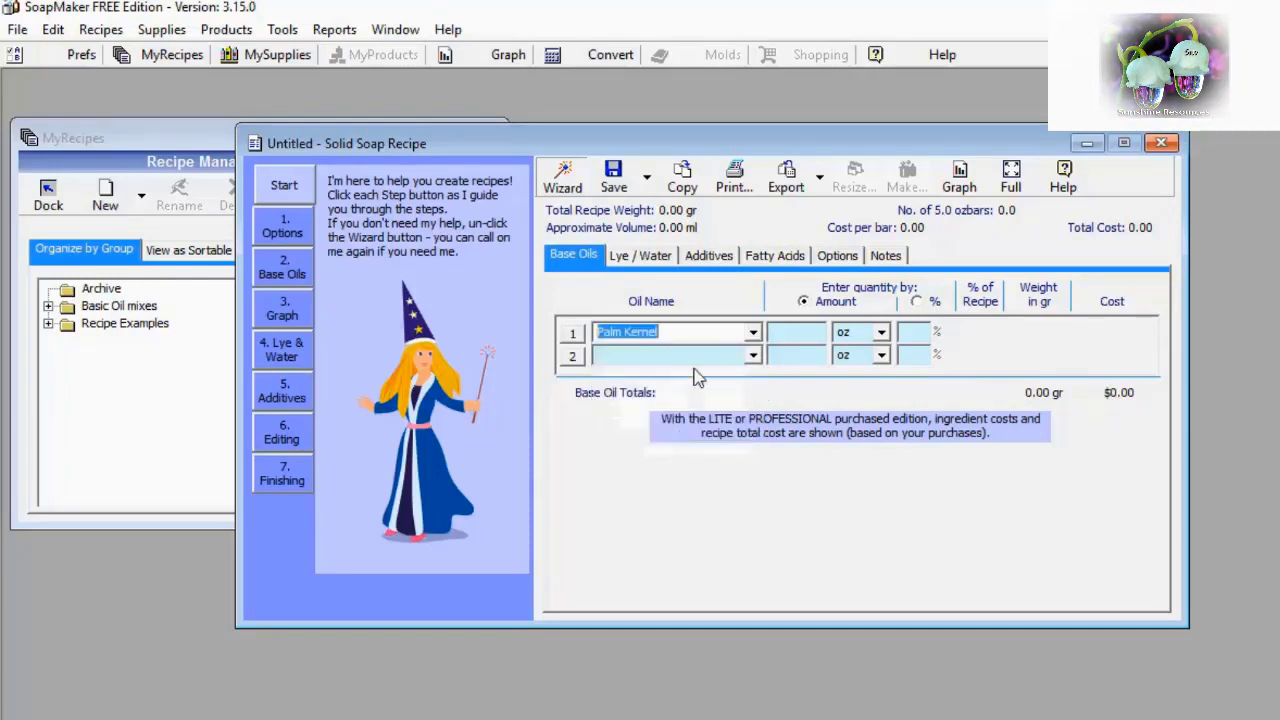
{"action": "left_click", "coordinate": [753, 356]}
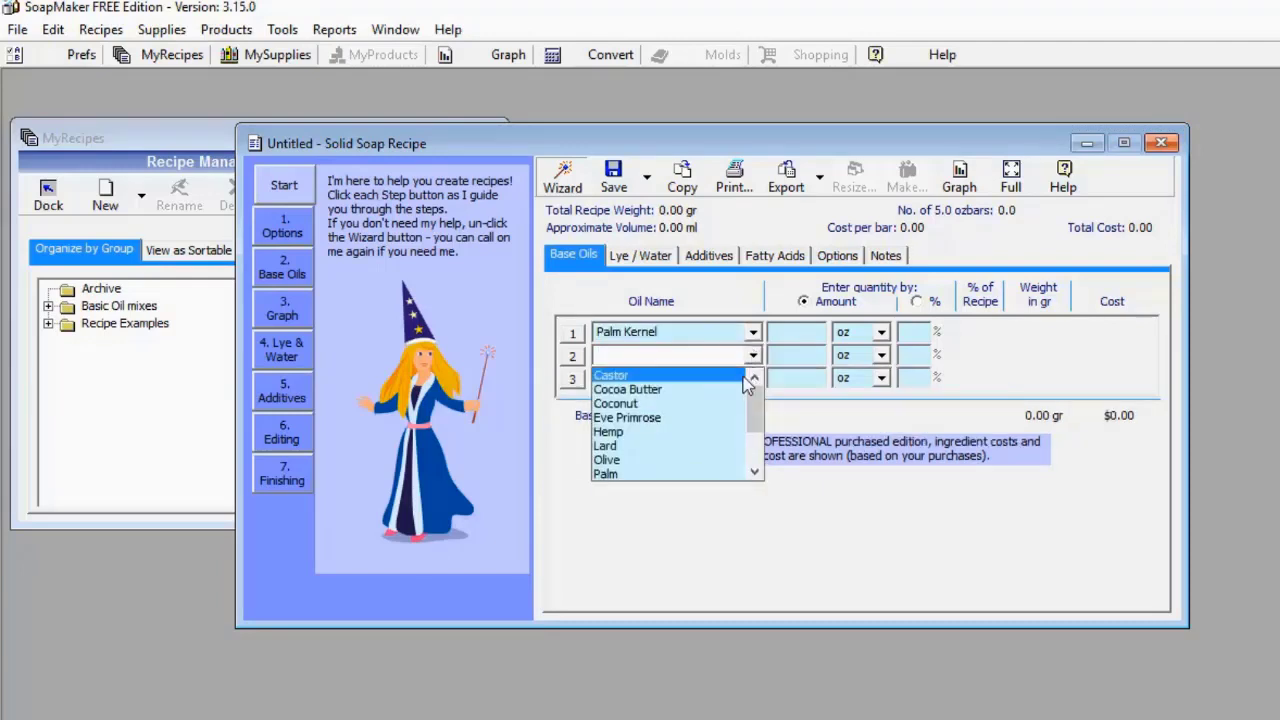
{"action": "left_click", "coordinate": [696, 460]}
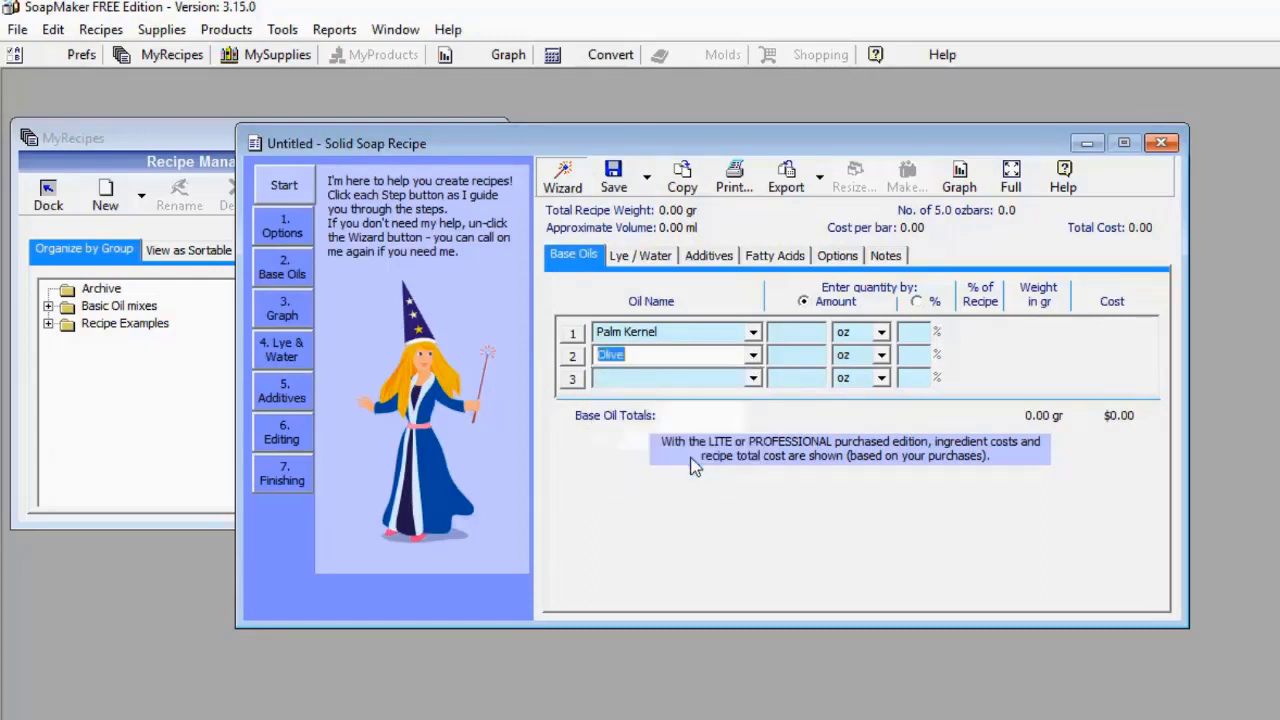
{"action": "left_click", "coordinate": [791, 333]}
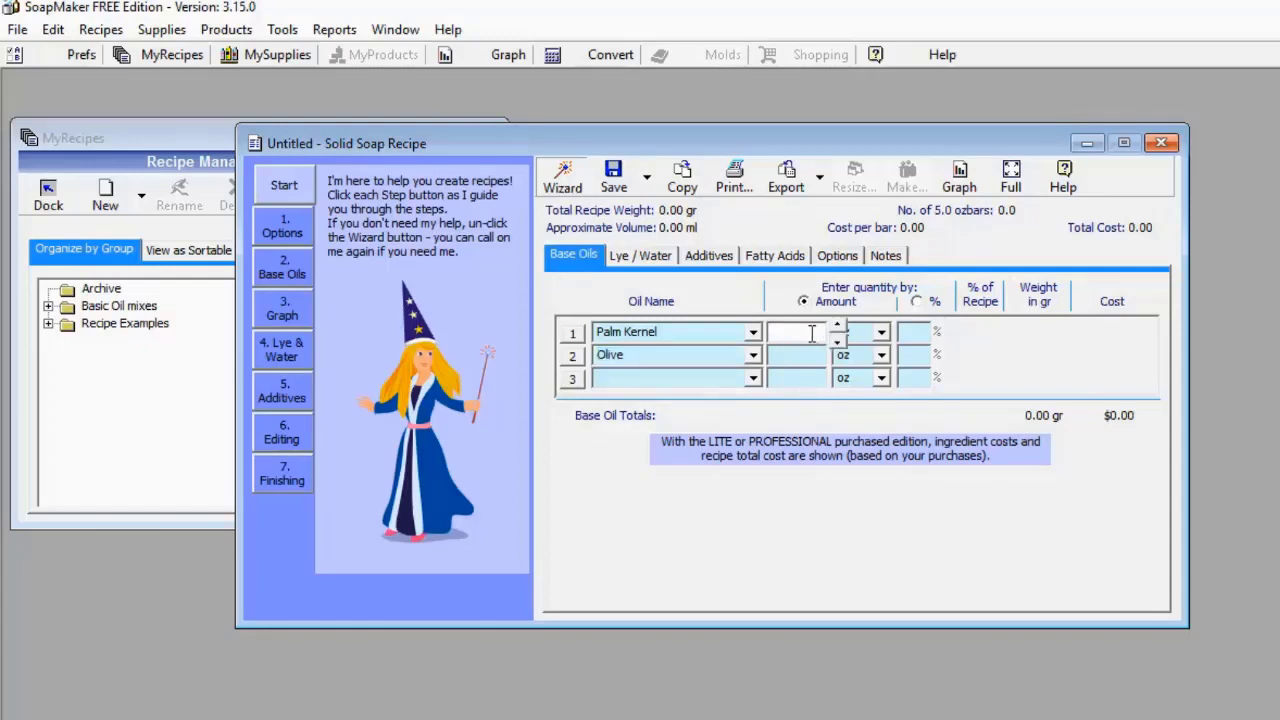
Step: Switch the Palm Kernel and Olive amount units to ml
{"action": "left_click", "coordinate": [881, 334]}
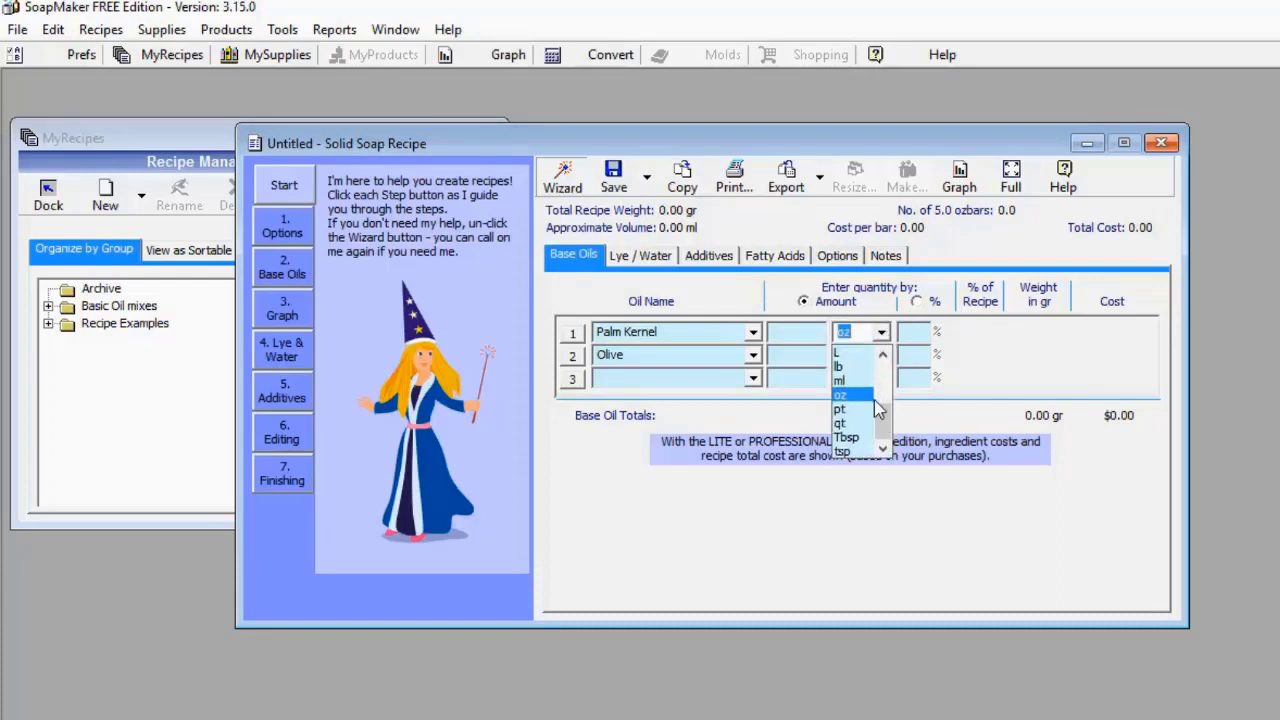
{"action": "left_click", "coordinate": [860, 395]}
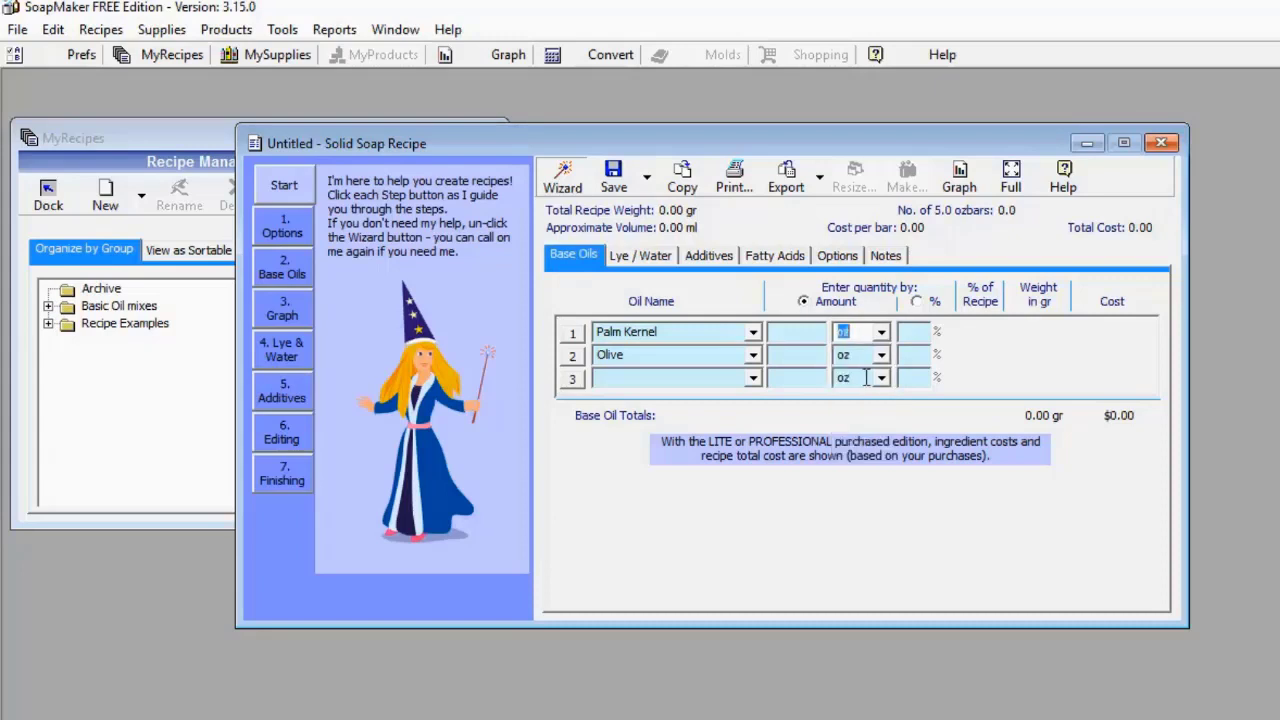
{"action": "left_click", "coordinate": [881, 355]}
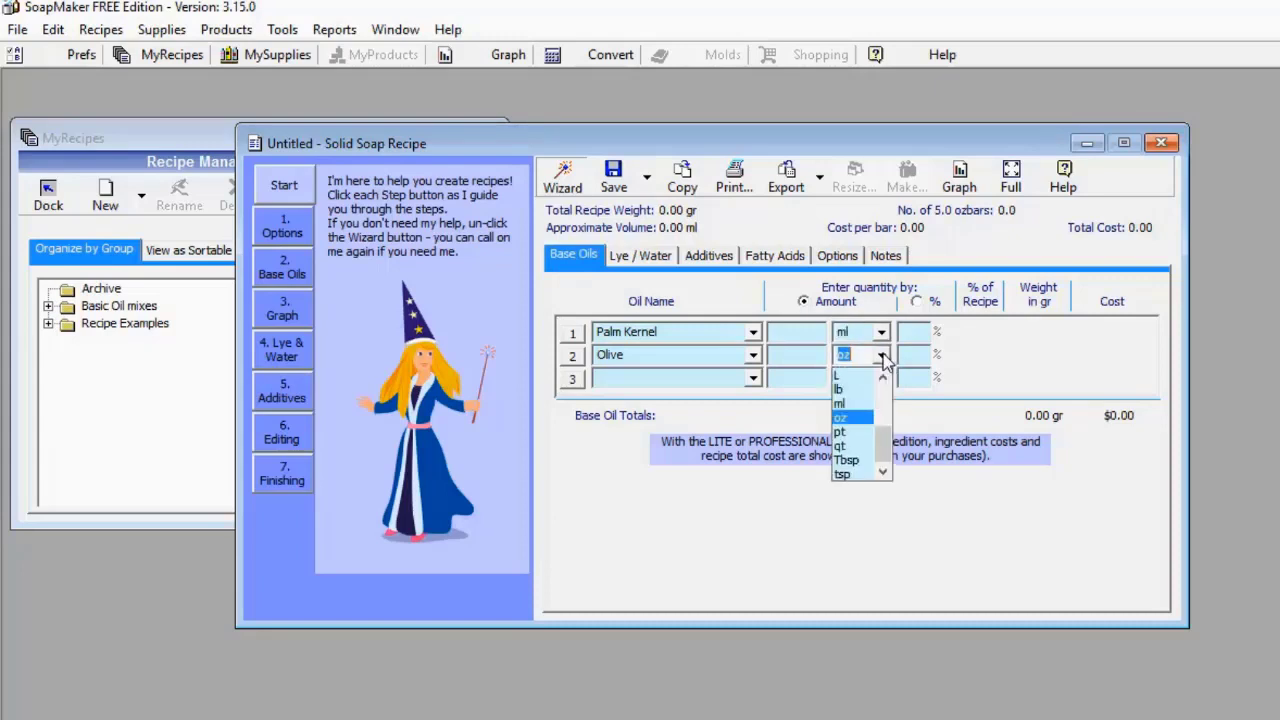
{"action": "left_click", "coordinate": [845, 403]}
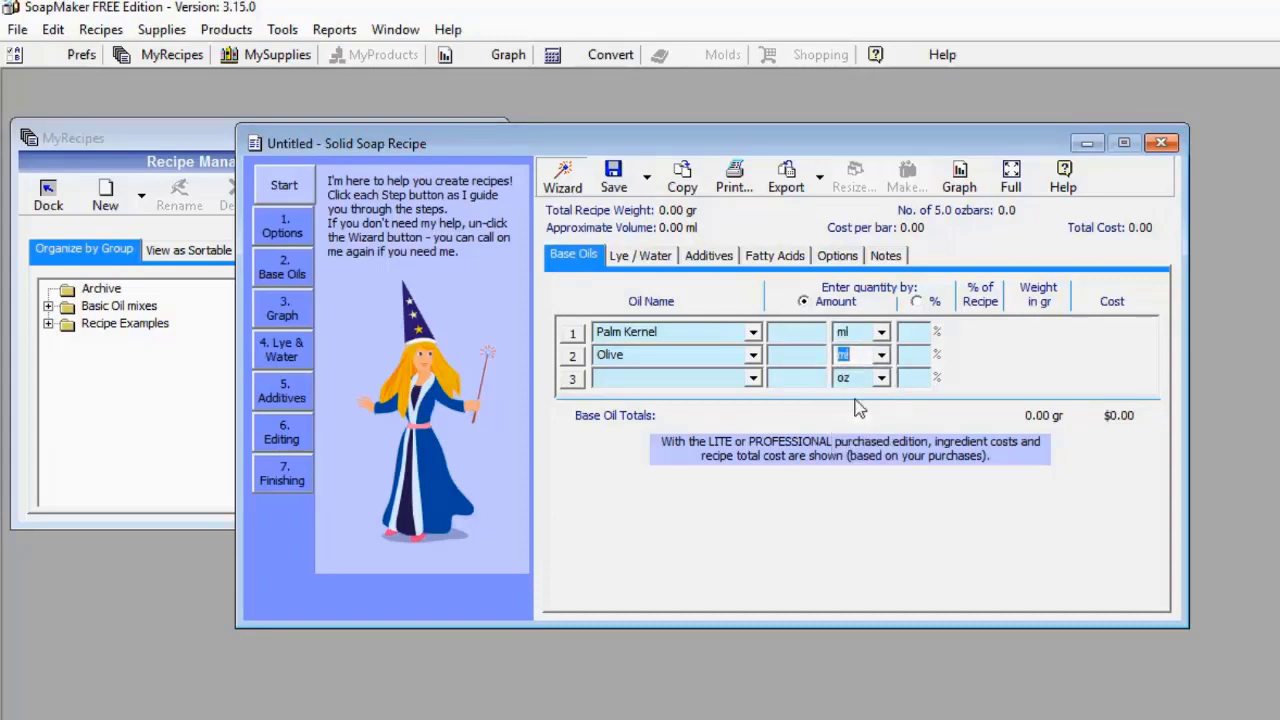
Step: Enter 800 ml Palm Kernel and 200 ml Olive, totalling 913.00 gr of oils
{"action": "left_click", "coordinate": [790, 333]}
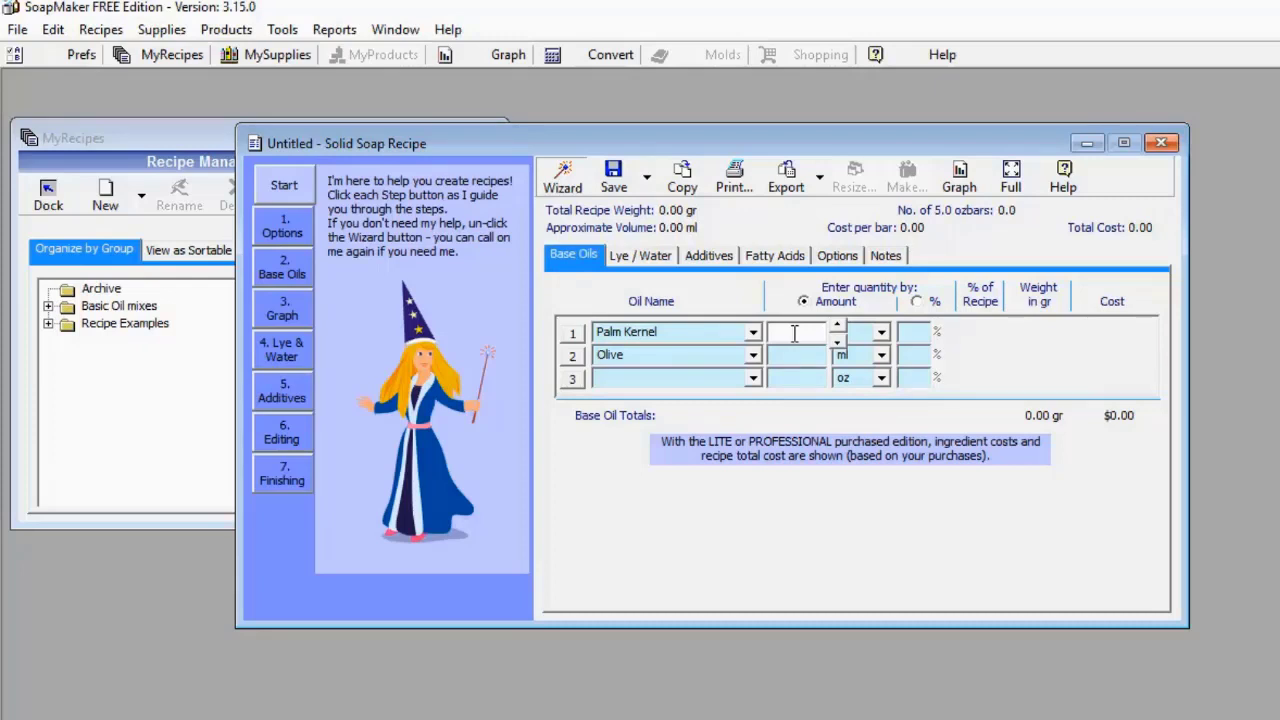
{"action": "type", "text": "800"}
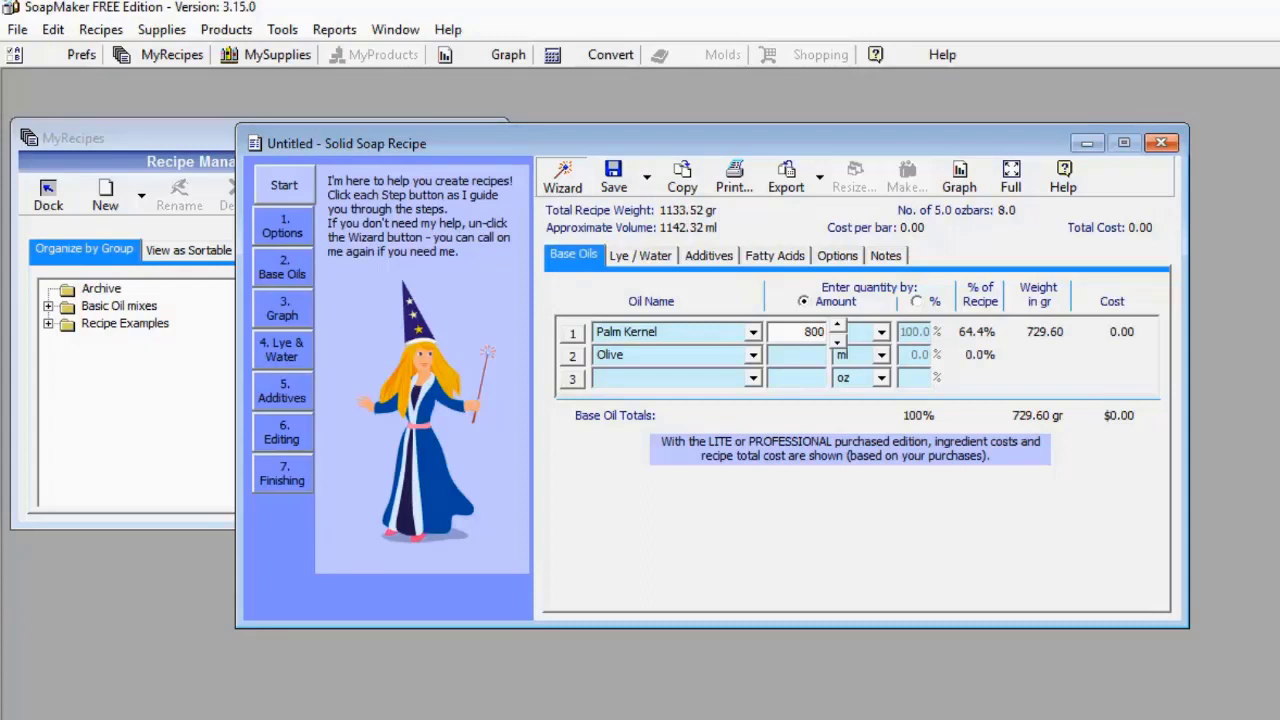
{"action": "left_click", "coordinate": [810, 355]}
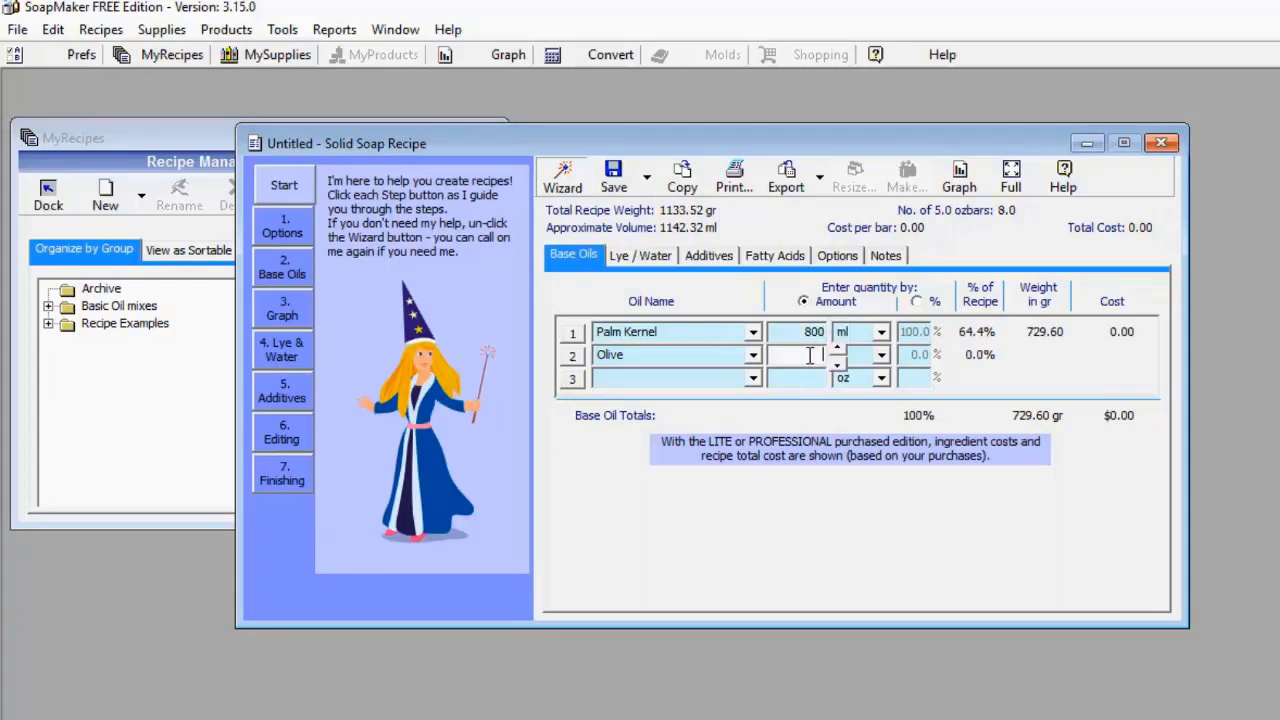
{"action": "type", "text": "200"}
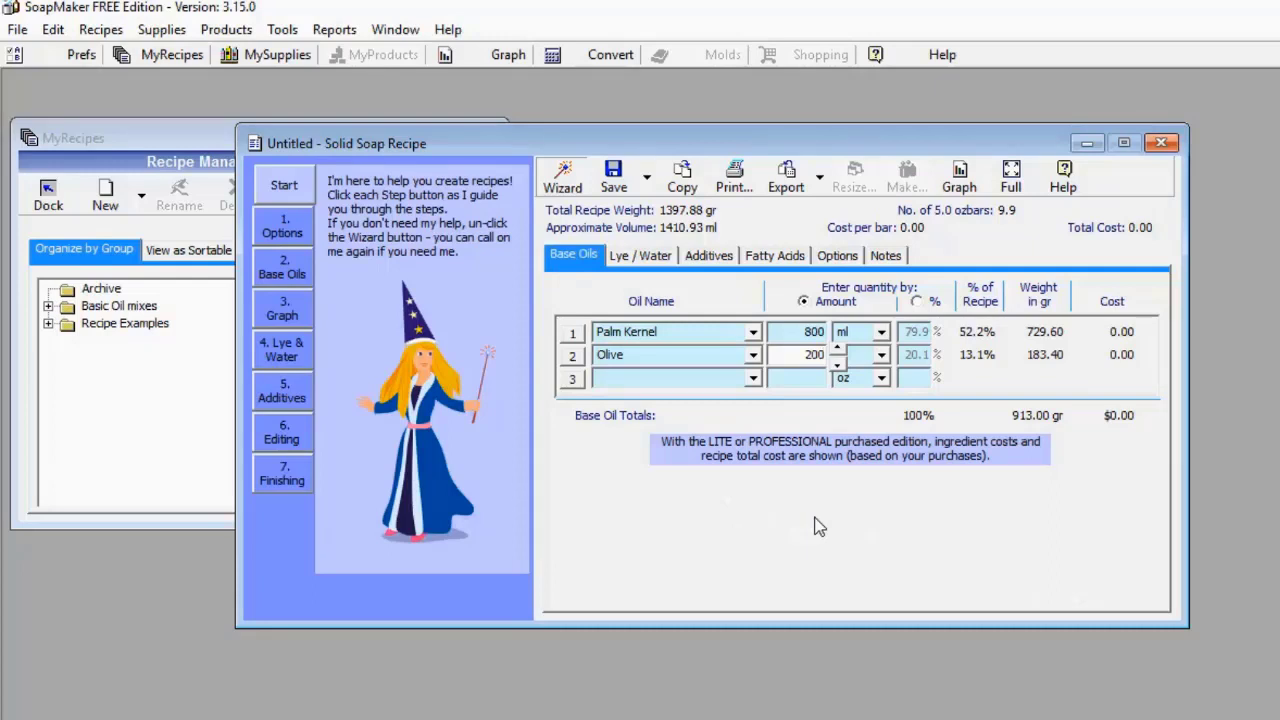
Step: On the Lye / Water tab, base the water on a Water/Lye Ratio of 300
{"action": "left_click", "coordinate": [633, 262]}
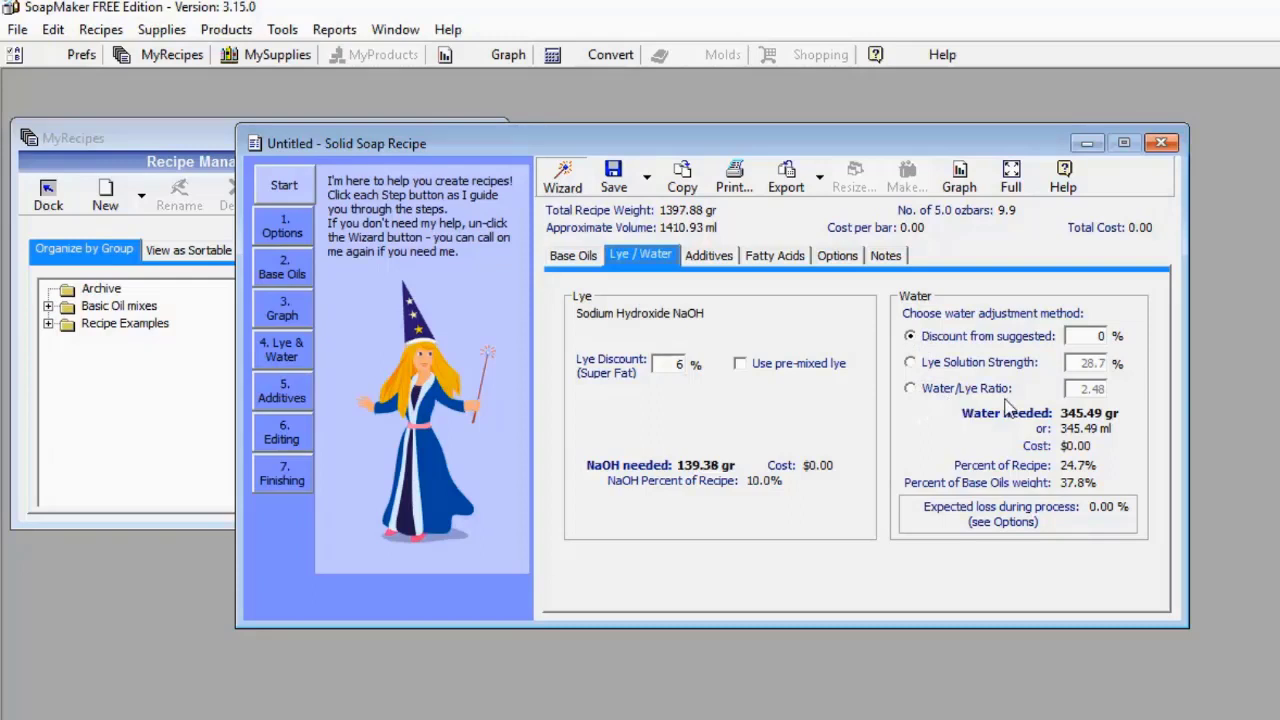
{"action": "left_click", "coordinate": [910, 389]}
{"action": "type", "text": "300"}
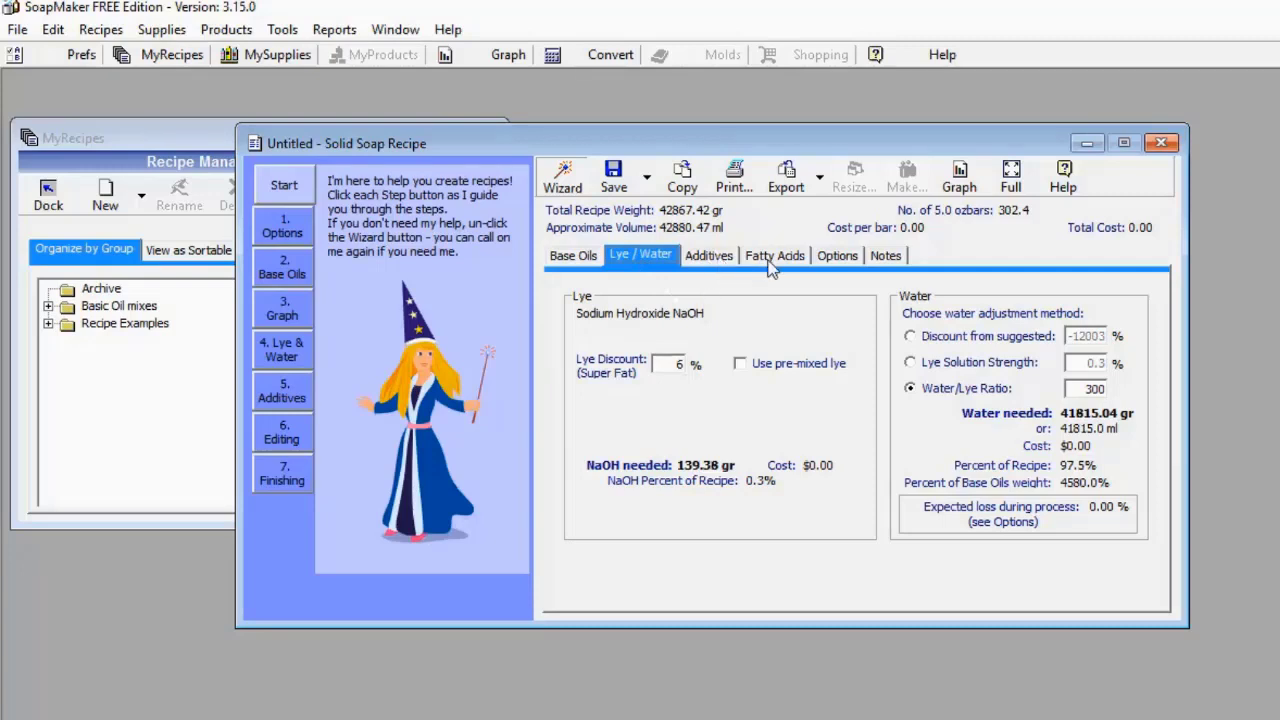
{"action": "left_click", "coordinate": [710, 259]}
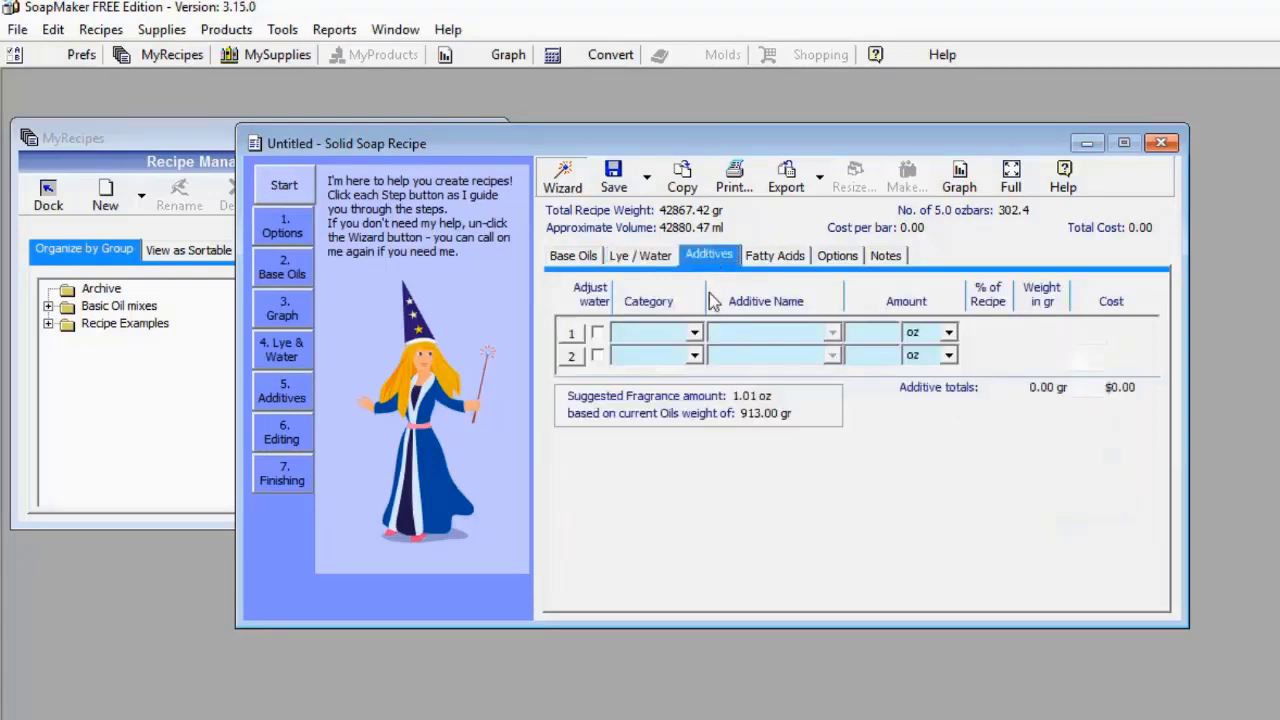
Step: Check row 1's additive categories and close the list, leaving the recipe without additives
{"action": "left_click", "coordinate": [694, 333]}
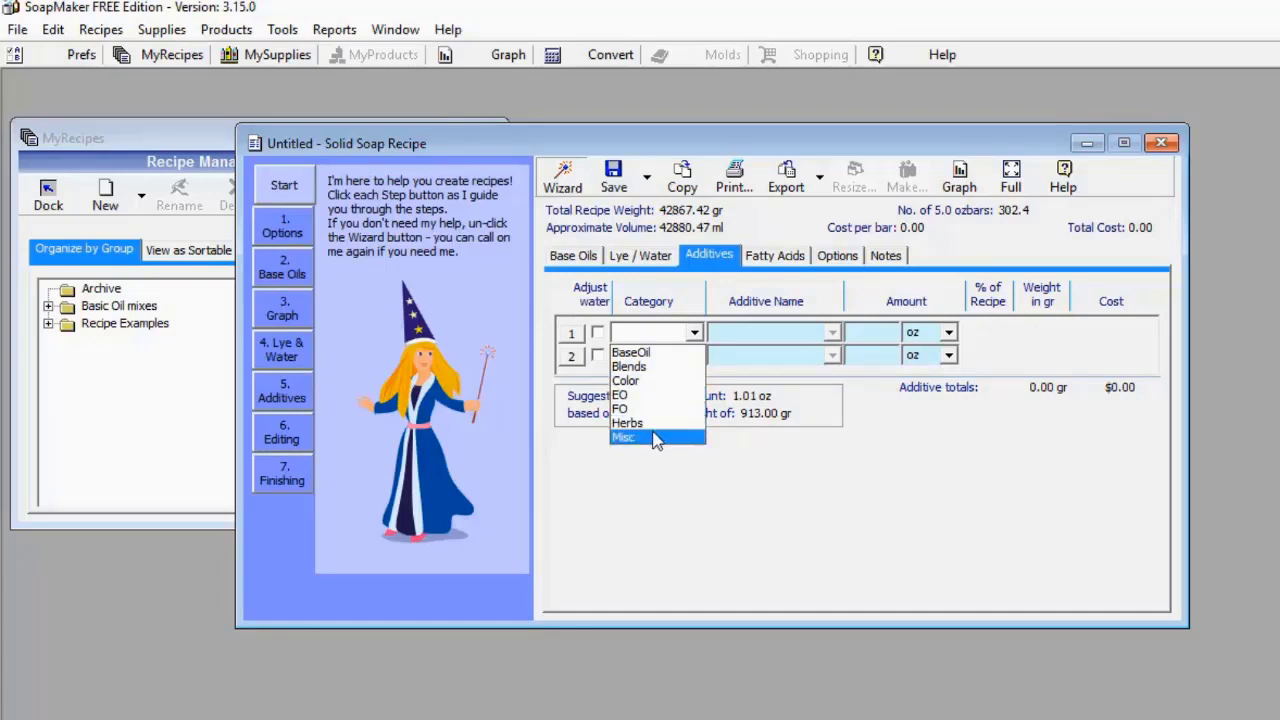
{"action": "left_click", "coordinate": [717, 457]}
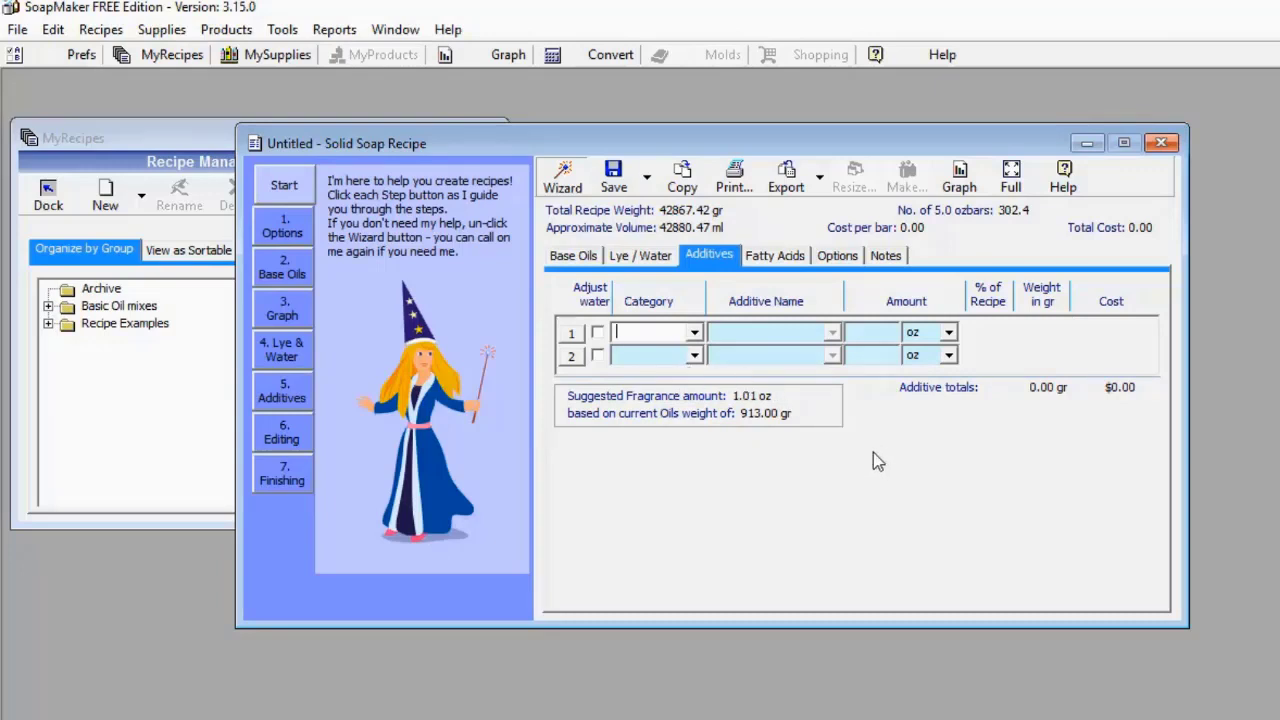
{"action": "left_click", "coordinate": [783, 258]}
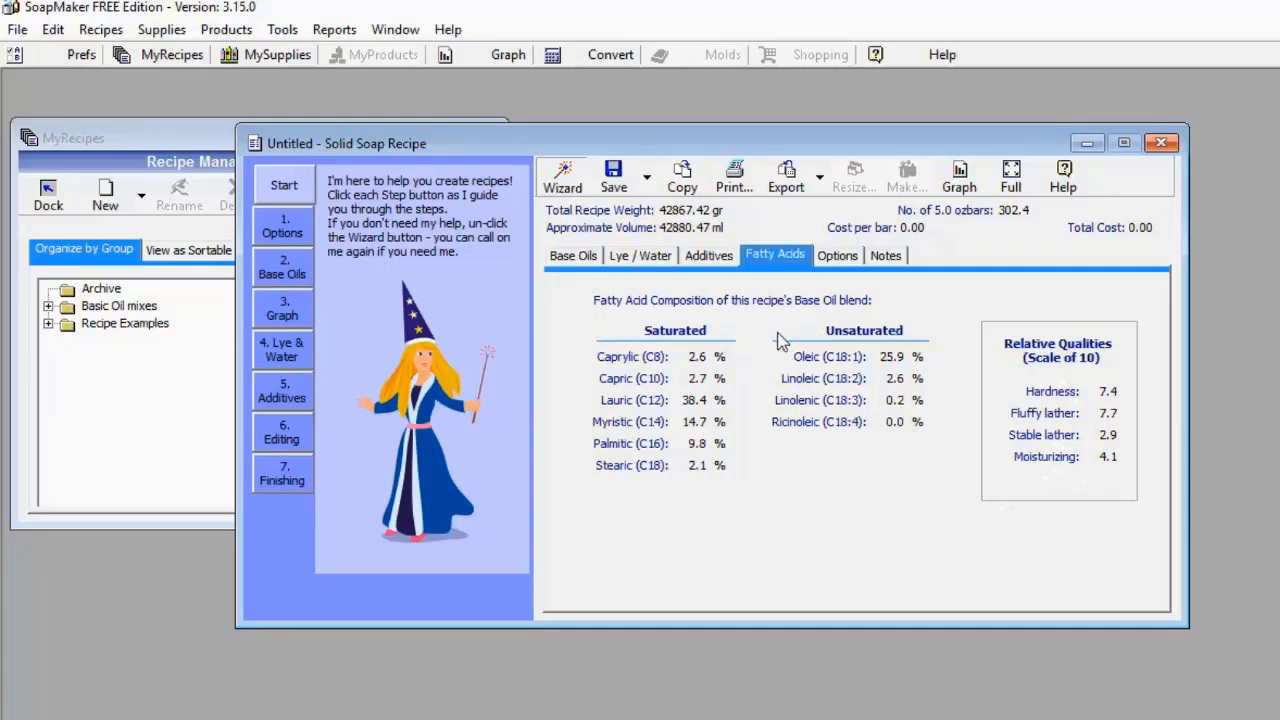
Step: Return to the Options tab showing 42867.42 gr total yielding 302.4 bars of 5.0 oz
{"action": "left_click", "coordinate": [843, 258]}
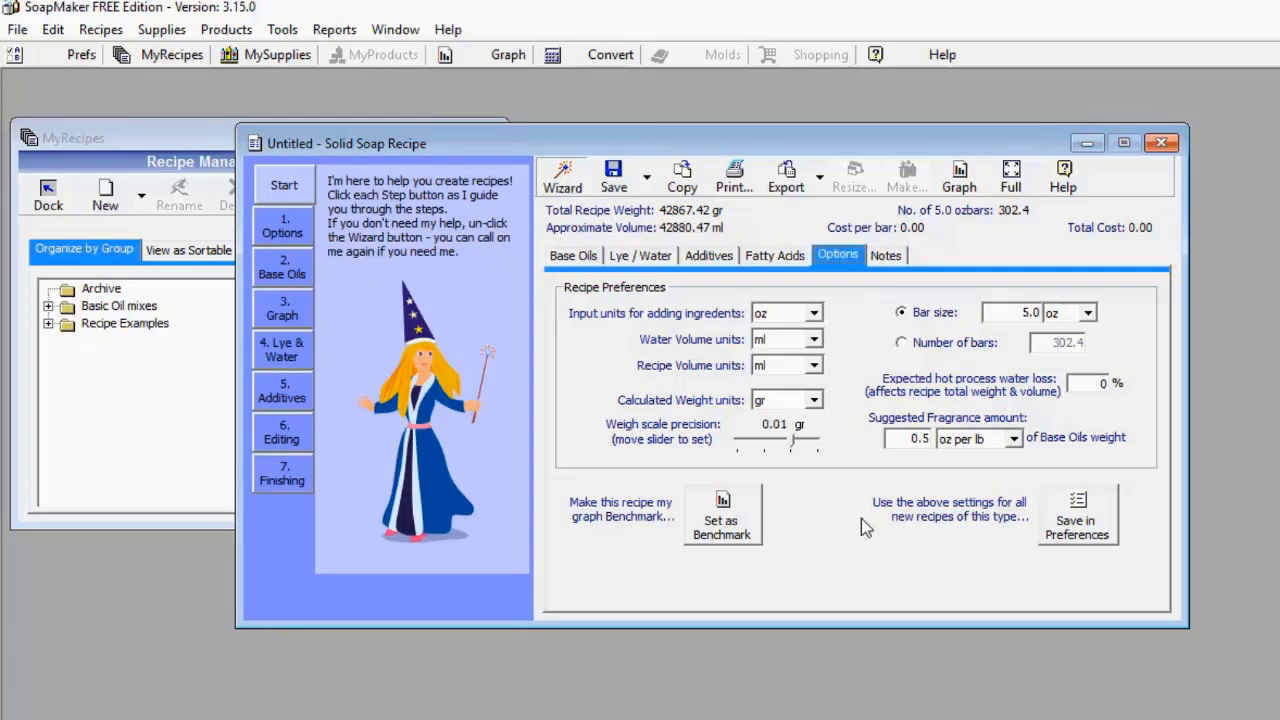
Step: Check the recipe's Notes tab and bring up the Predicted Soap Qualities graph
{"action": "left_click", "coordinate": [886, 258]}
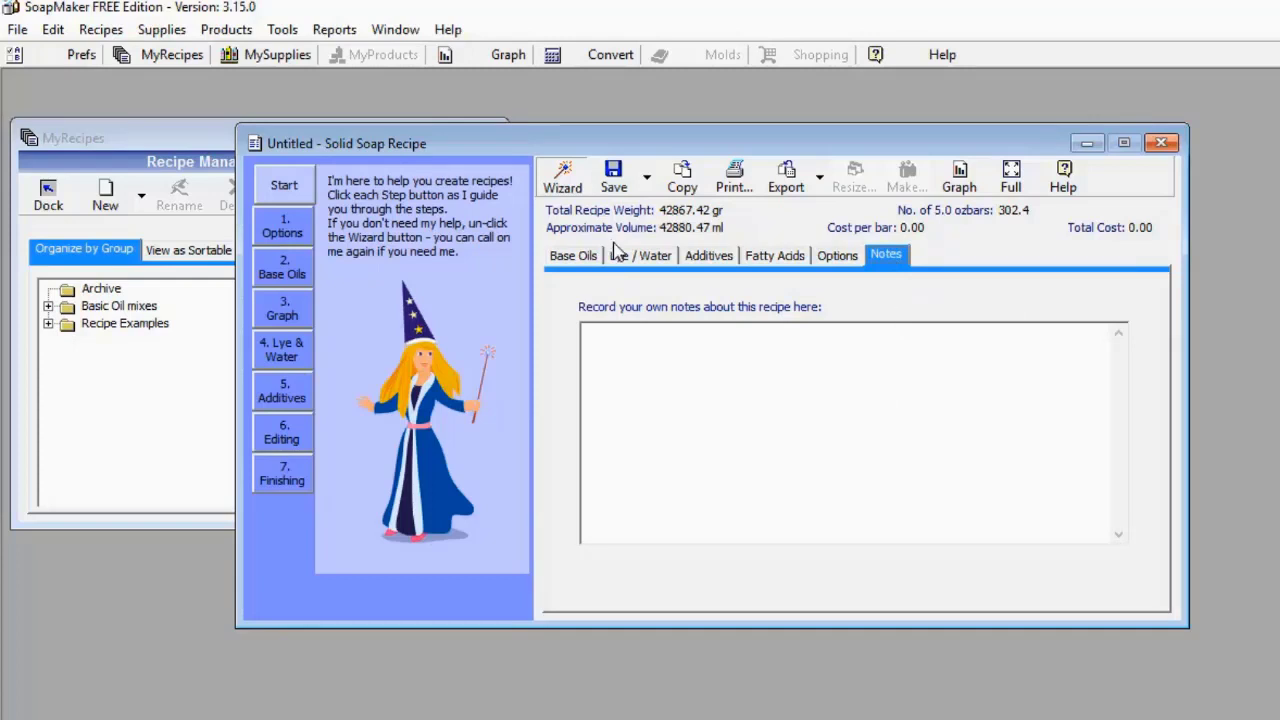
{"action": "left_click", "coordinate": [961, 180]}
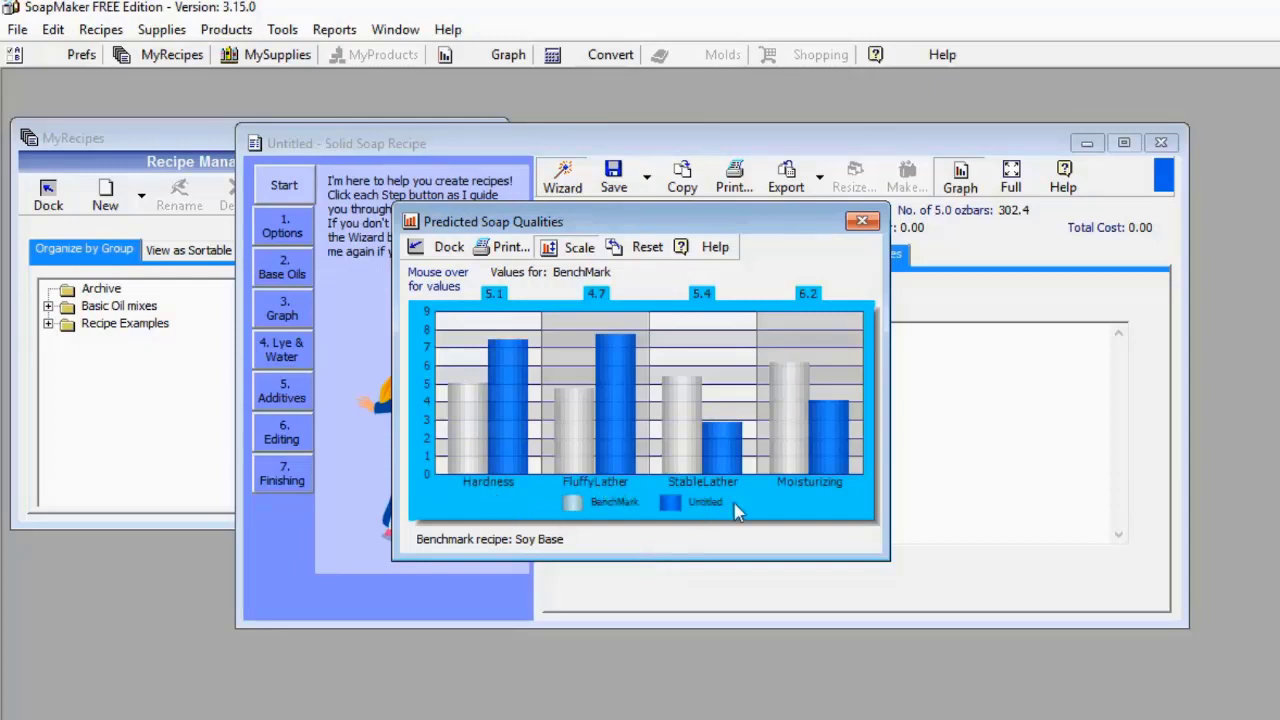
Step: Read the chart values: recipe 7.4/7.7/2.9/4.1 versus Soy Base 5.1/4.7/5.4/6.2
{"action": "mouse_move", "coordinate": [722, 478]}
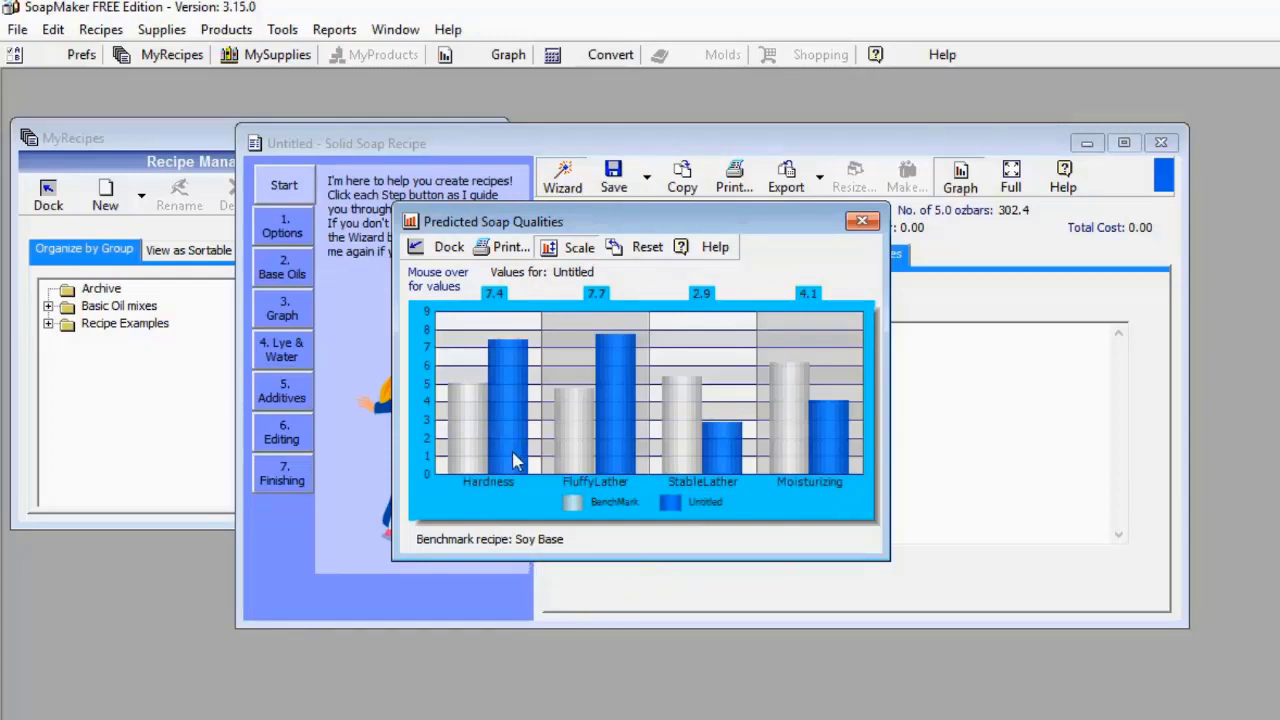
{"action": "mouse_move", "coordinate": [450, 458]}
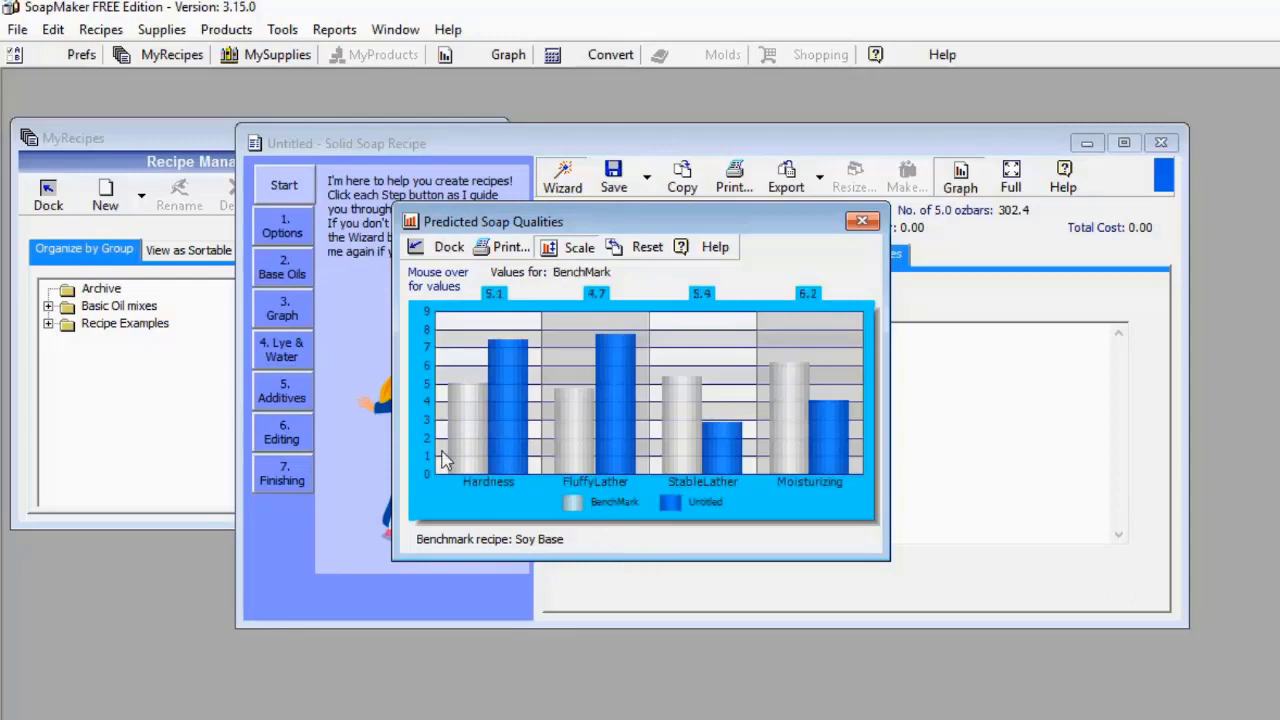
{"action": "mouse_move", "coordinate": [522, 388]}
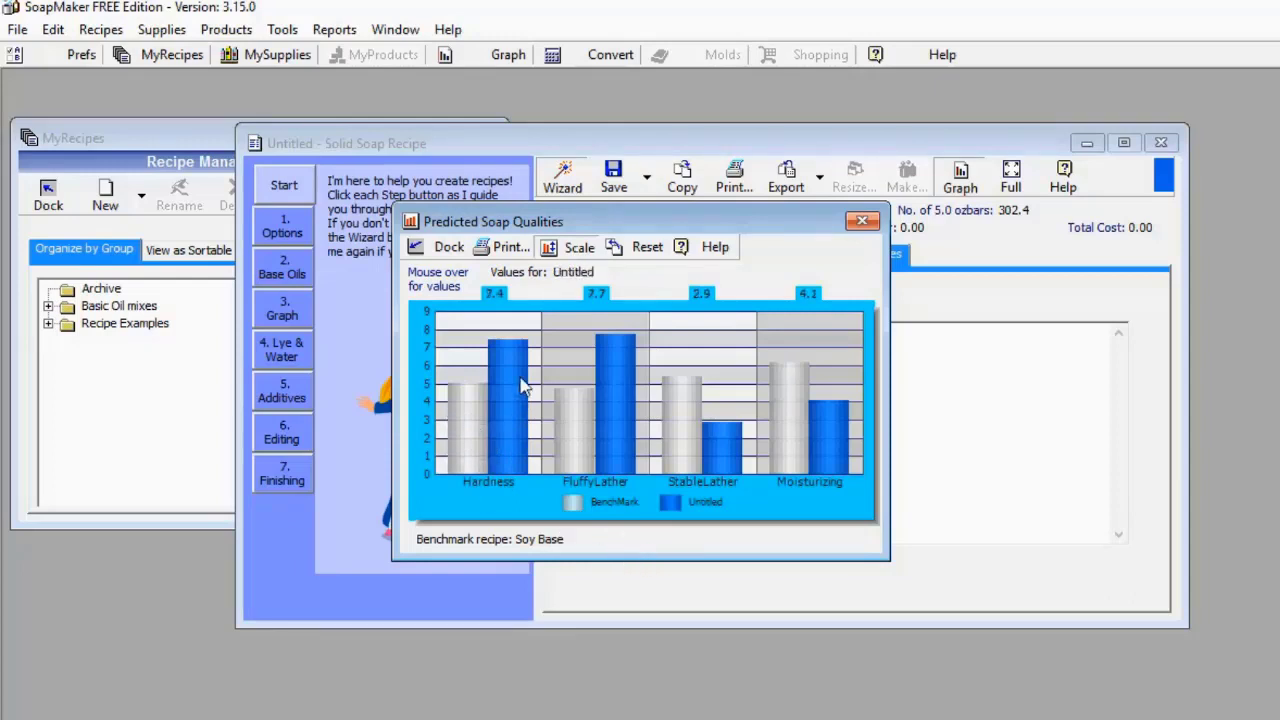
{"action": "mouse_move", "coordinate": [467, 414]}
{"action": "mouse_move", "coordinate": [516, 512]}
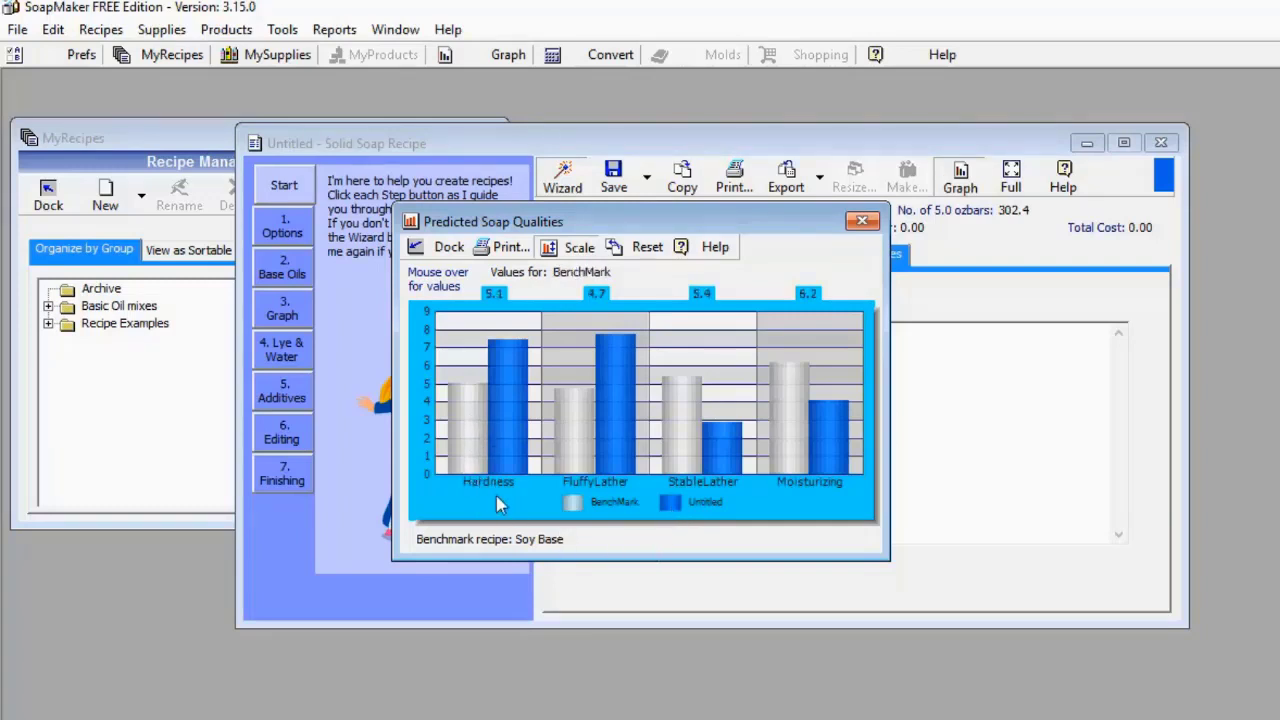
{"action": "mouse_move", "coordinate": [508, 462]}
{"action": "mouse_move", "coordinate": [511, 416]}
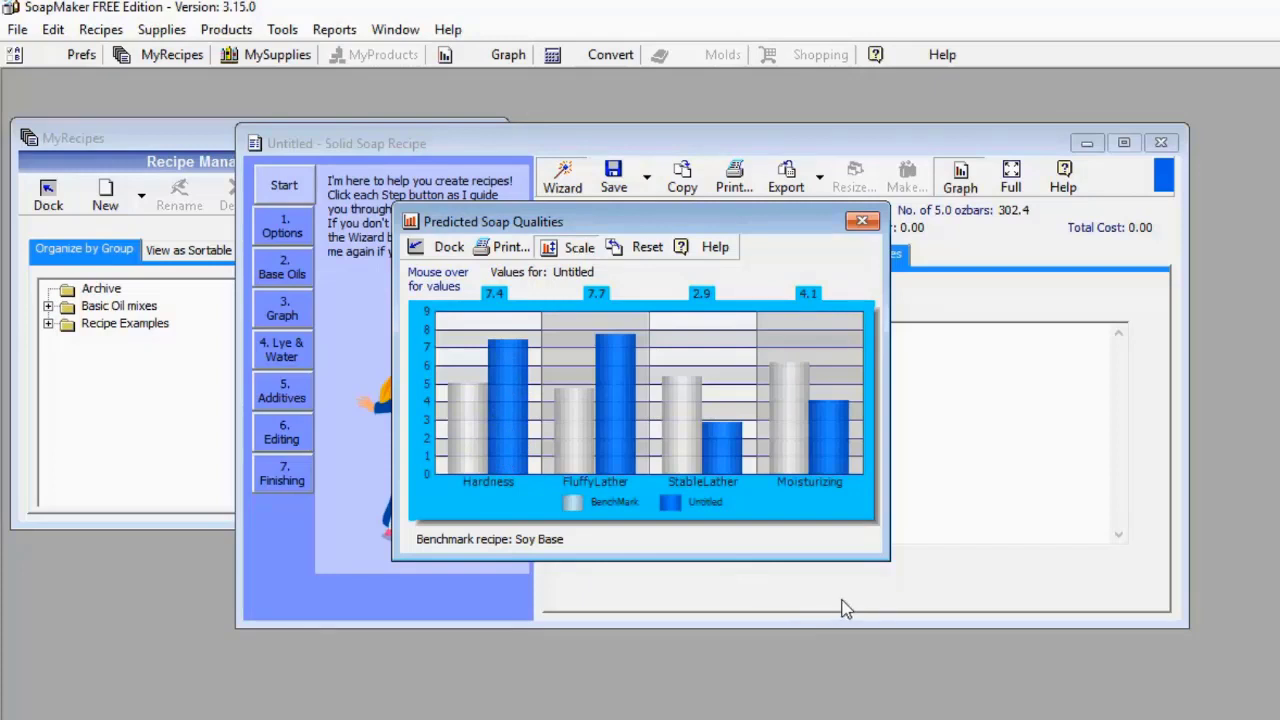
{"action": "mouse_move", "coordinate": [492, 441]}
{"action": "mouse_move", "coordinate": [601, 468]}
{"action": "mouse_move", "coordinate": [610, 415]}
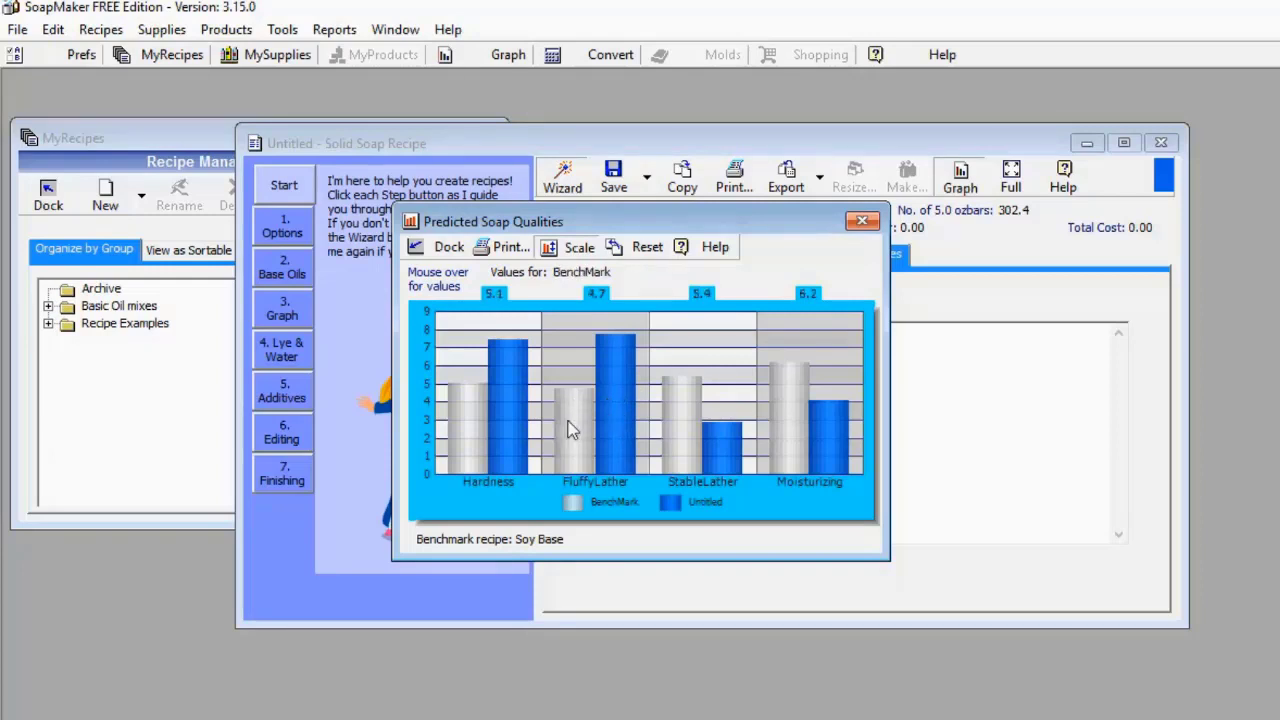
{"action": "mouse_move", "coordinate": [605, 381]}
Step: Regenerate the qualities chart (hardness 7.4 vs Soy Base 5.1) and move it off the recipe totals
{"action": "left_click", "coordinate": [960, 180]}
{"action": "left_click_drag", "start_coordinate": [757, 224], "coordinate": [788, 232]}
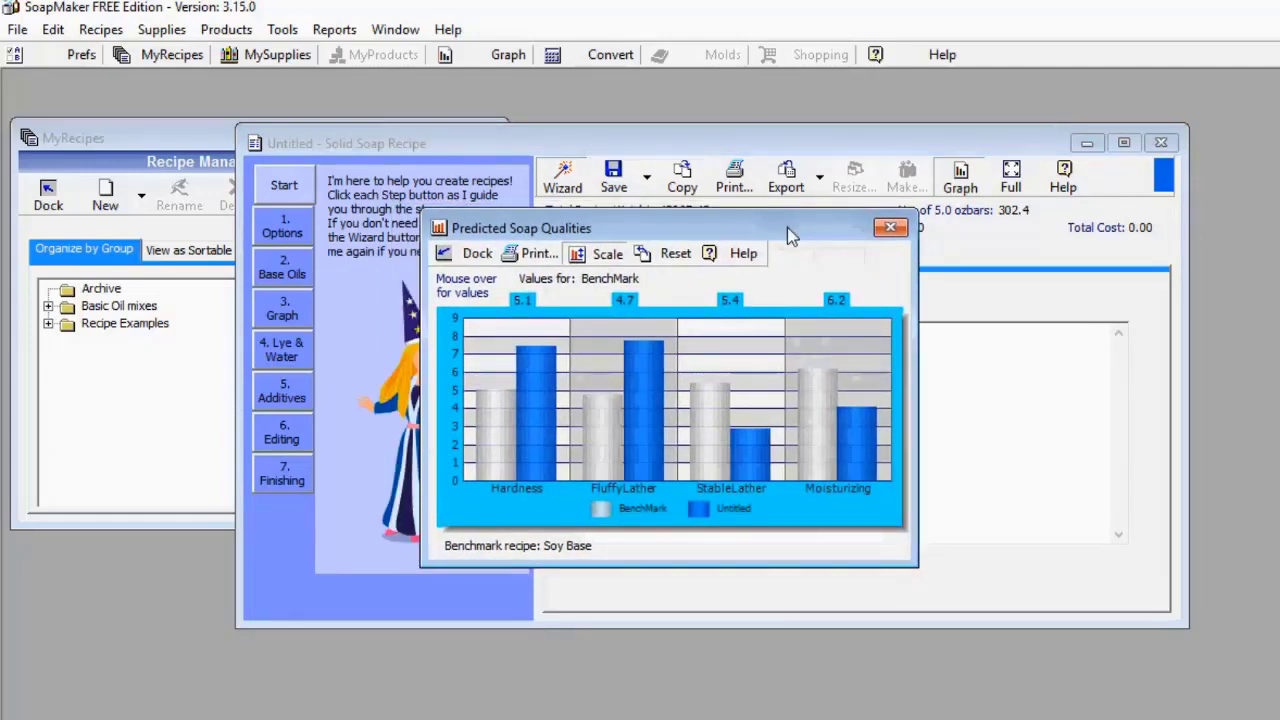
{"action": "left_click_drag", "start_coordinate": [787, 228], "coordinate": [812, 247]}
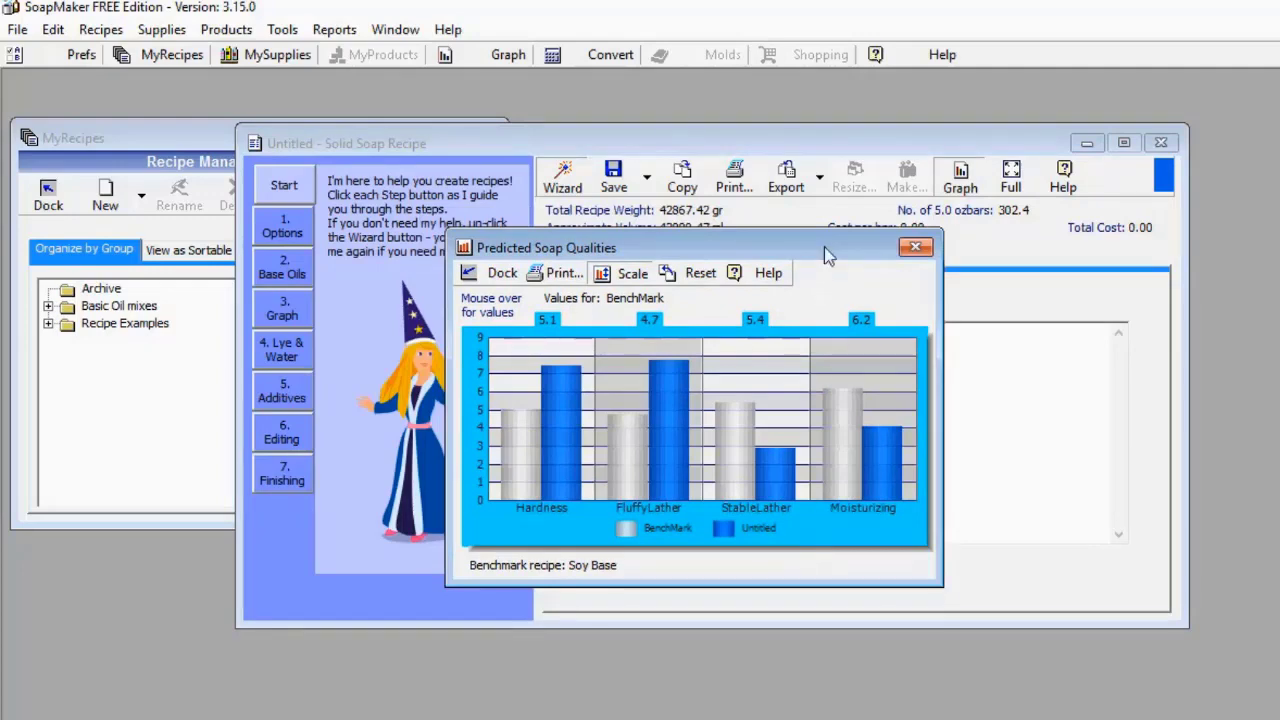
{"action": "left_click_drag", "start_coordinate": [824, 247], "coordinate": [803, 225]}
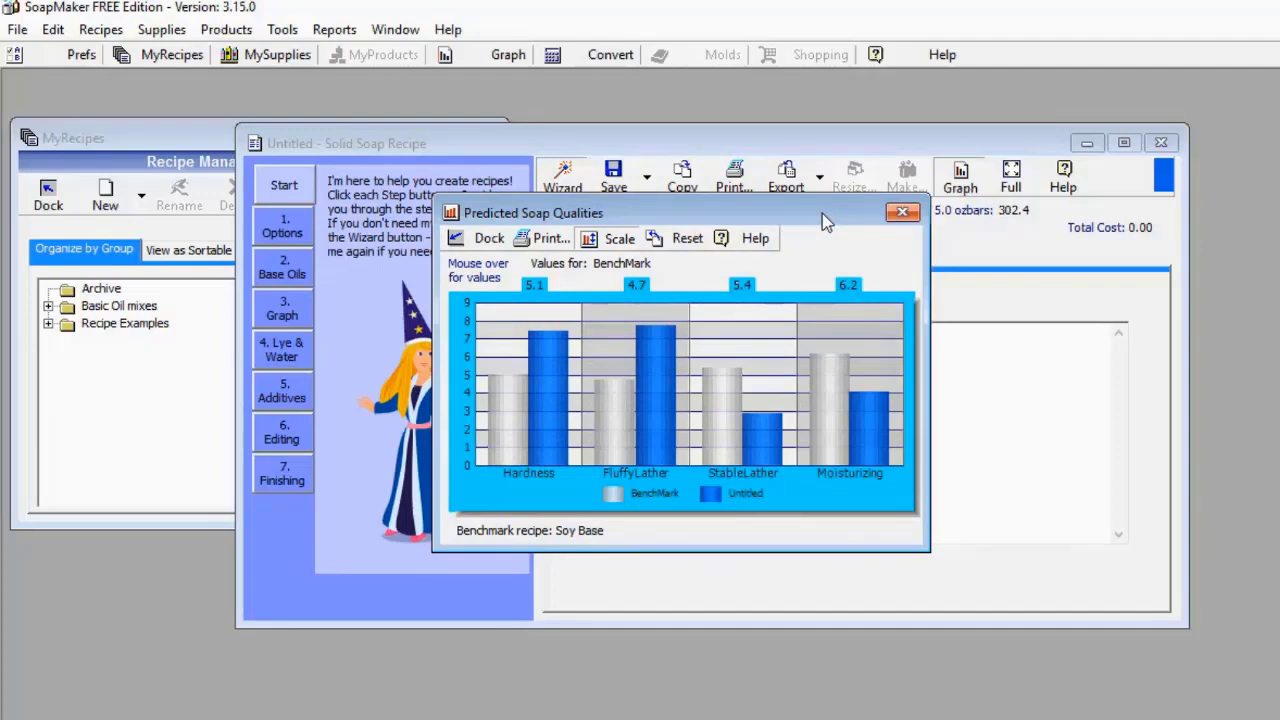
{"action": "left_click_drag", "start_coordinate": [822, 220], "coordinate": [893, 314]}
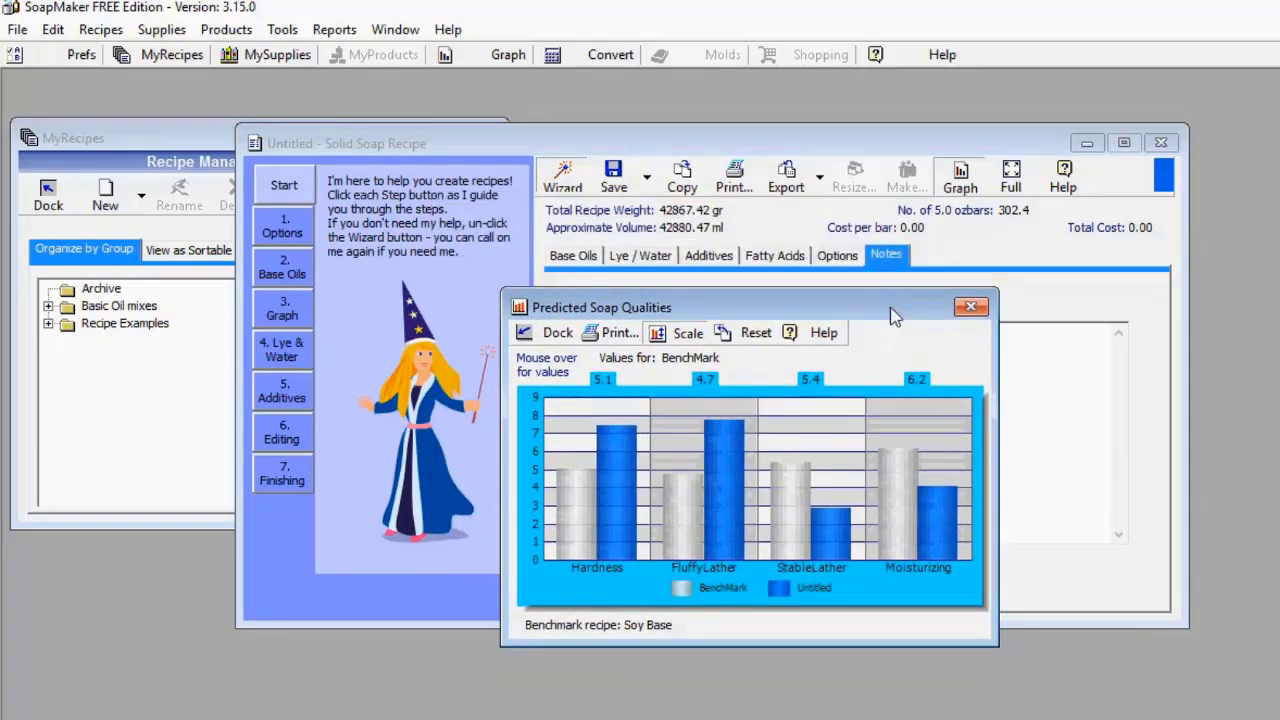